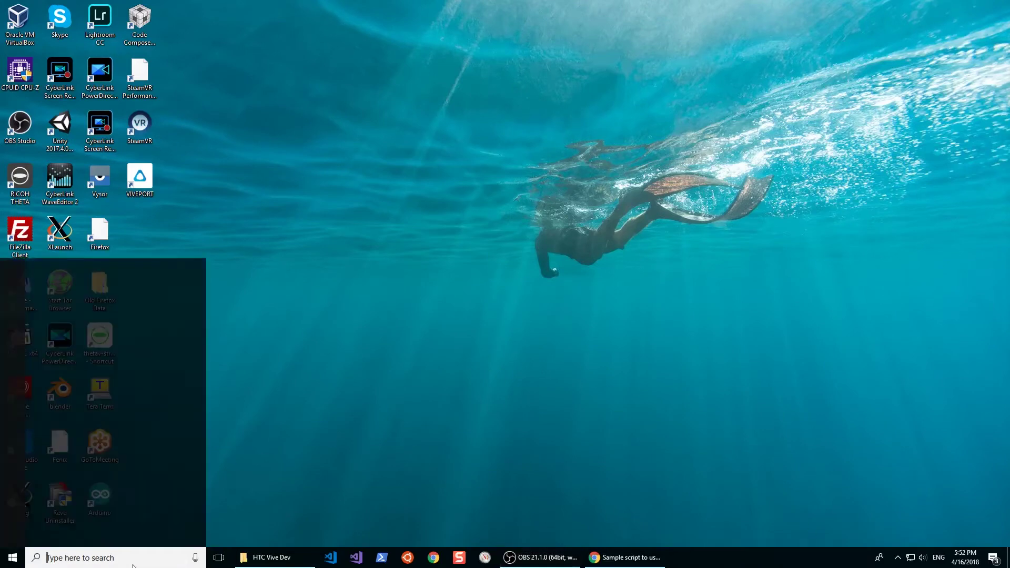
# Launch Unity from the Windows search to bring up its Projects list
pyautogui.write('unity')
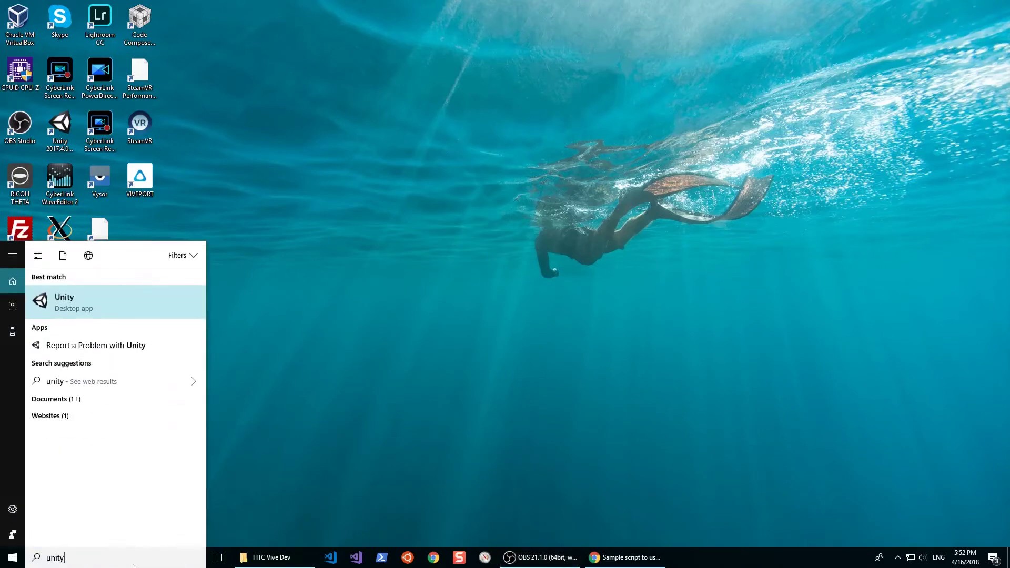
pyautogui.press('Return')
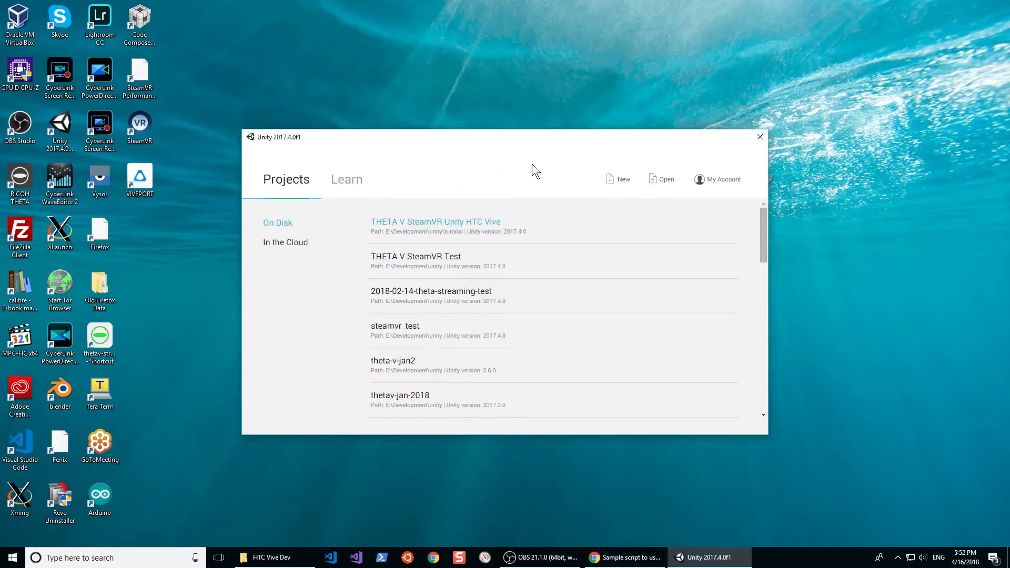
# Start a new project named theta_v_htc_vive
pyautogui.click(610, 179)
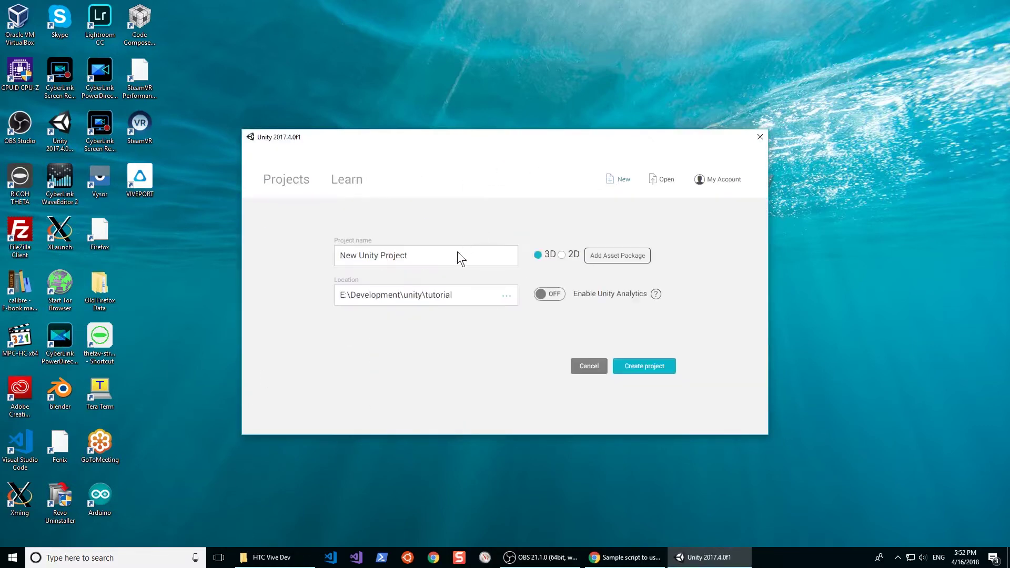
pyautogui.tripleClick(452, 257)
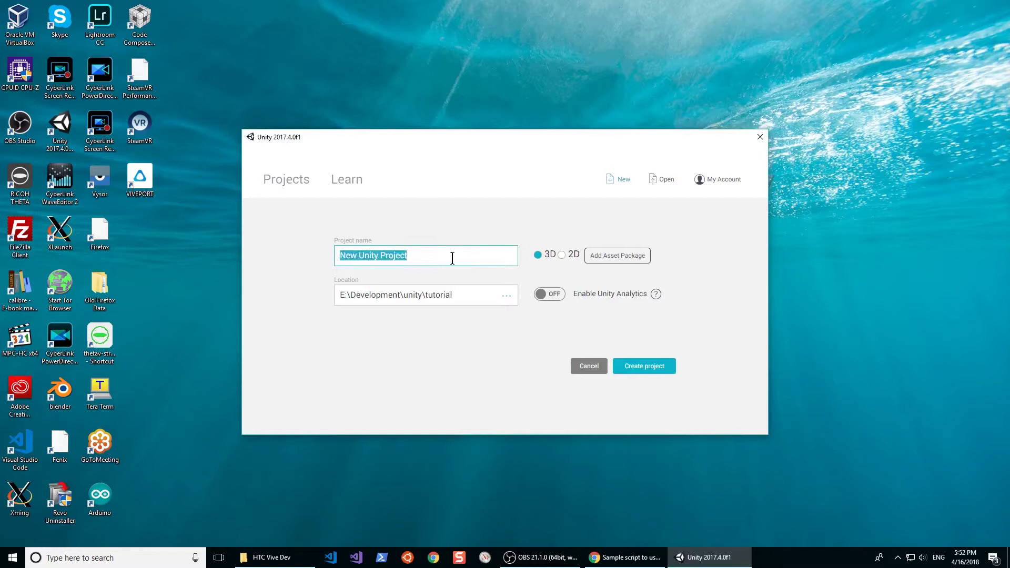
pyautogui.write('theta')
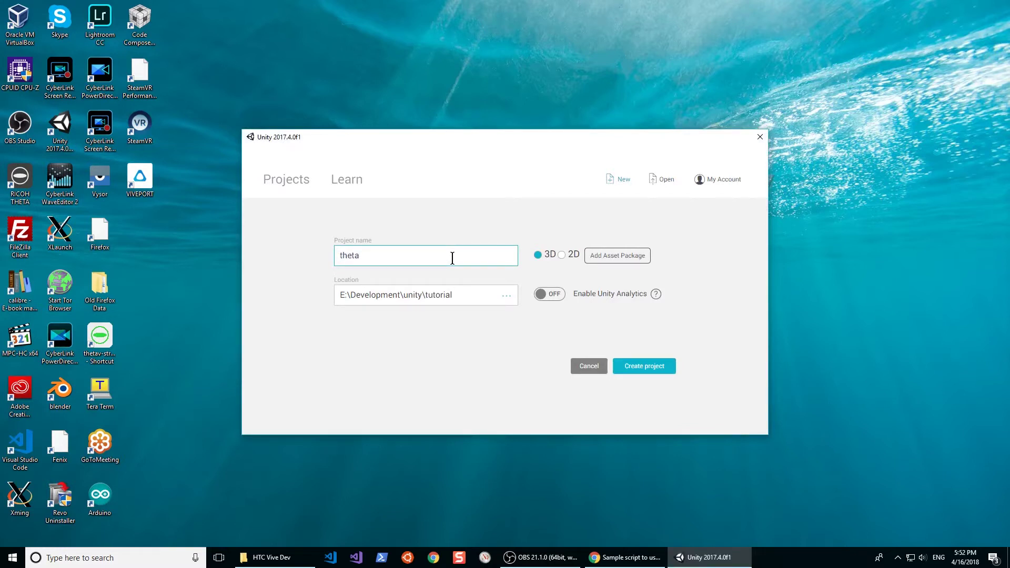
pyautogui.write('_v_htc_vive')
# Add the SteamVR Plugin asset package to the new project
pyautogui.click(625, 256)
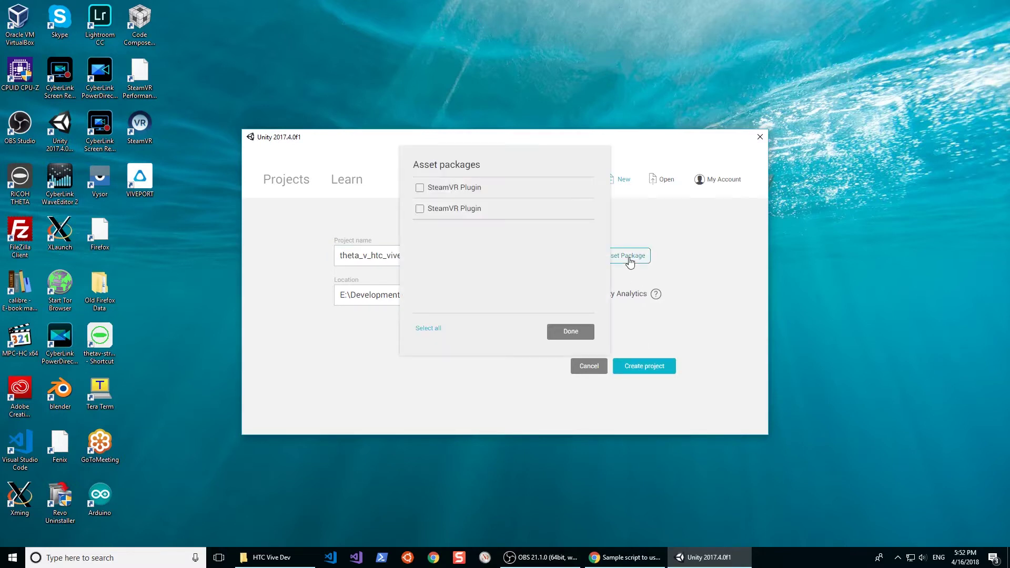
pyautogui.click(419, 188)
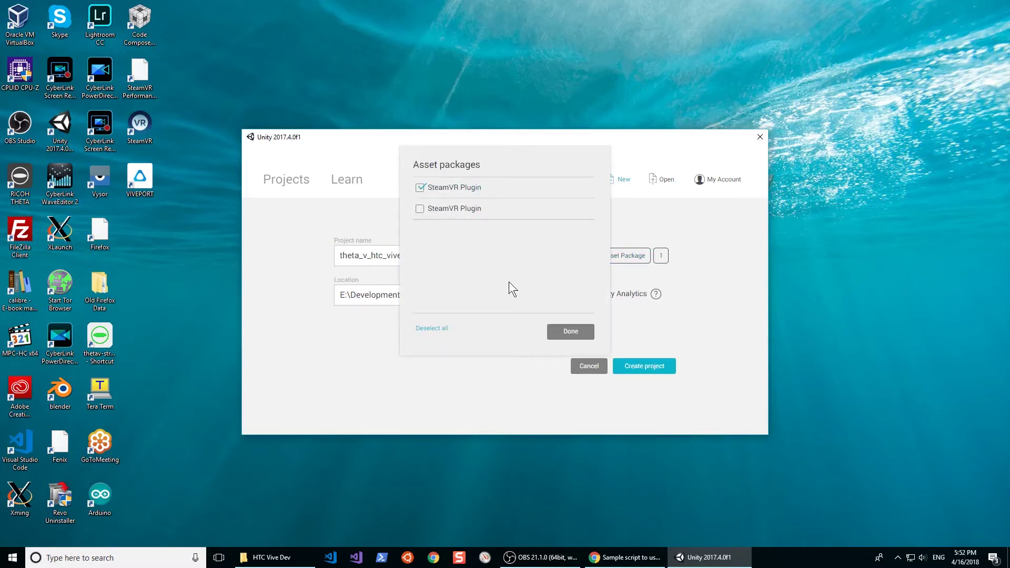
pyautogui.click(571, 331)
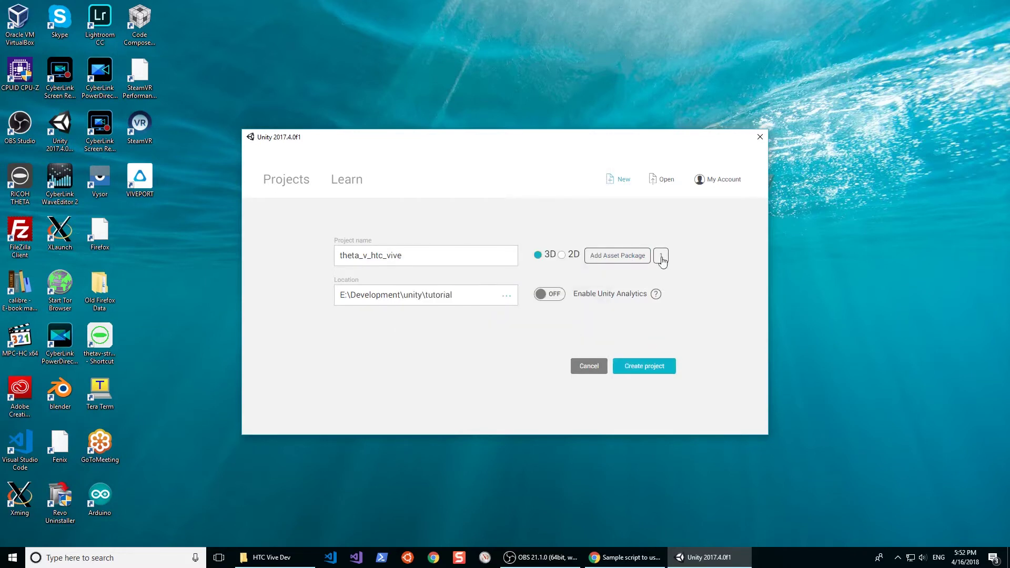
# Create the theta_v_htc_vive project and accept the API update for obsolete scripts
pyautogui.click(655, 368)
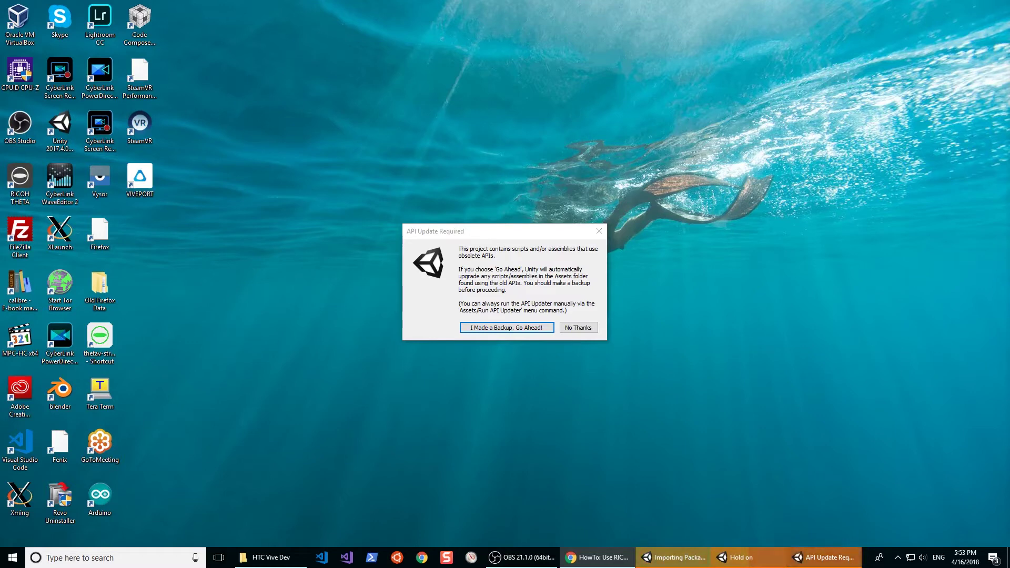
pyautogui.click(535, 329)
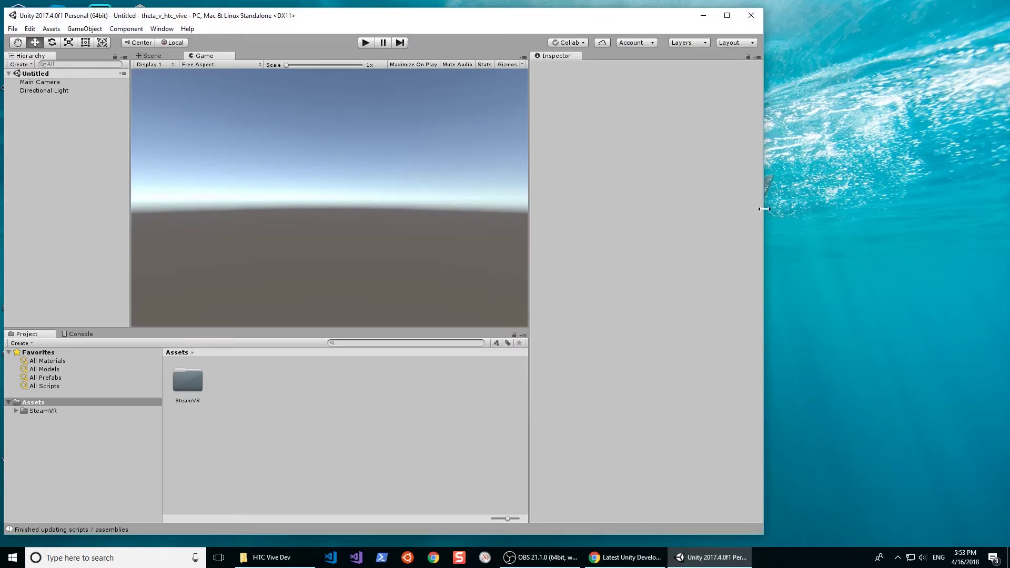
# Widen the editor and delete the Main Camera from the scene
pyautogui.moveTo(764, 209); pyautogui.dragTo(989, 237)
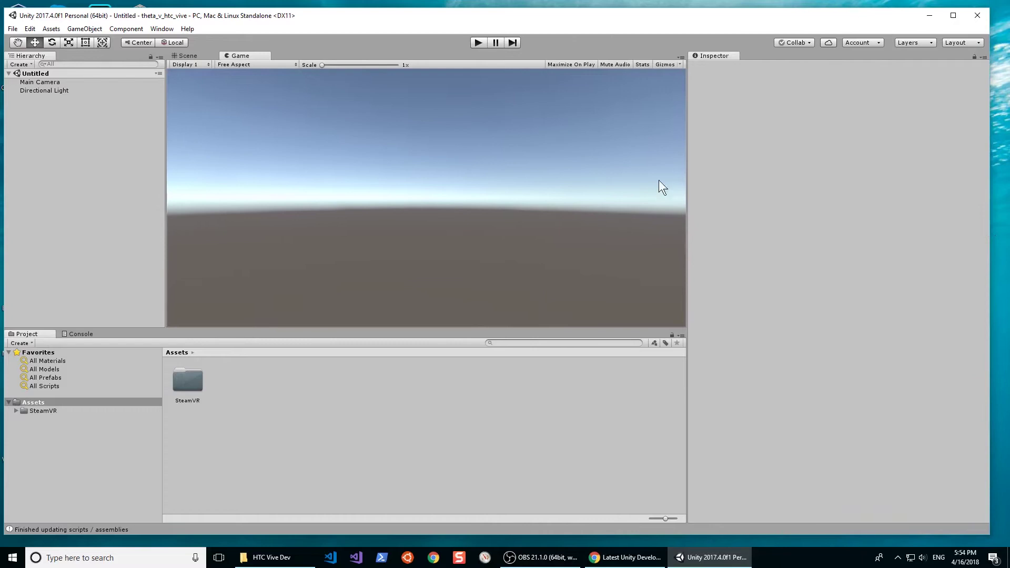
pyautogui.click(48, 81)
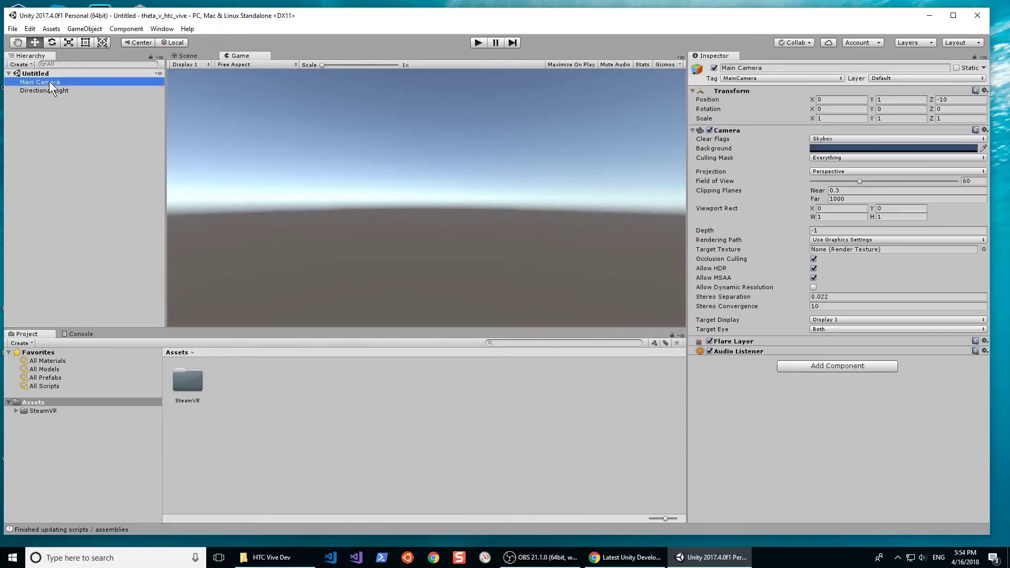
pyautogui.rightClick(49, 82)
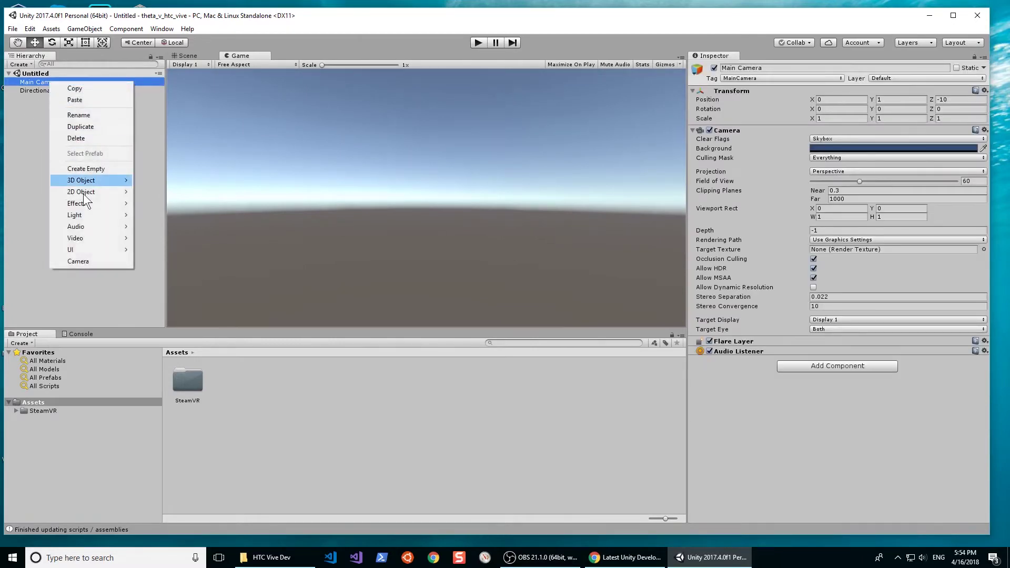
pyautogui.click(88, 138)
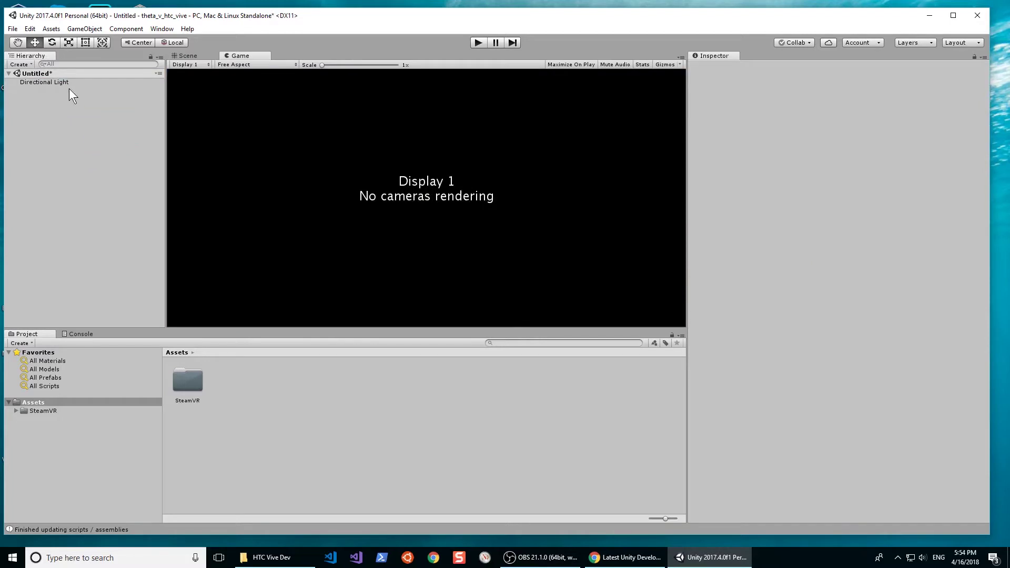
# Save the scene as thetaV inside a new Assets/Scenes folder
pyautogui.click(43, 74)
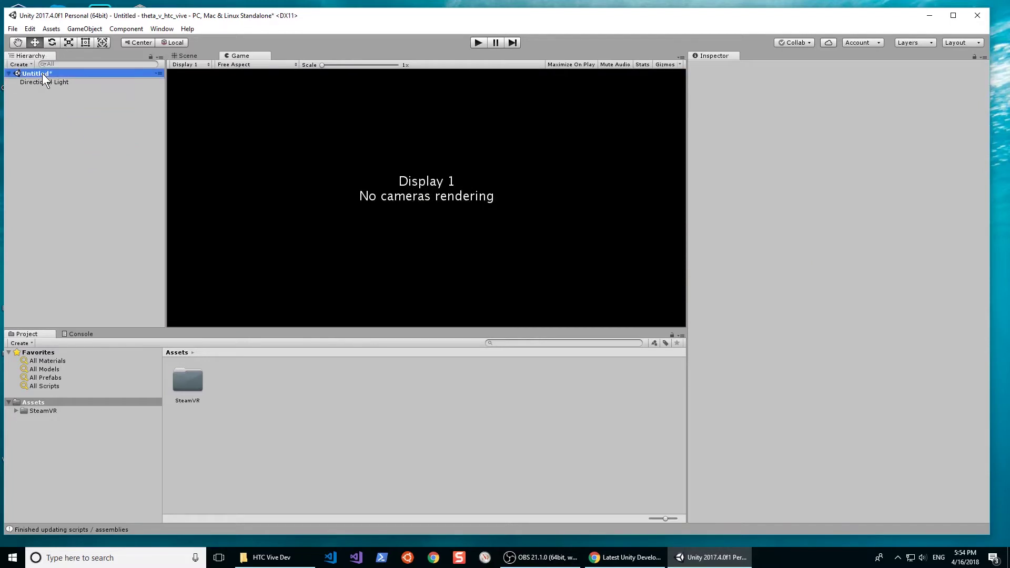
pyautogui.rightClick(42, 73)
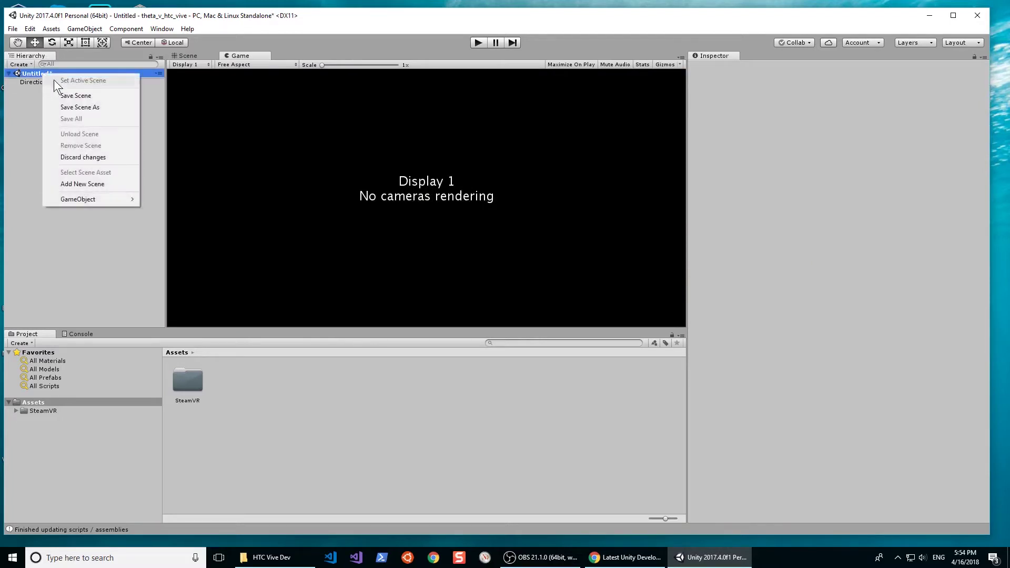
pyautogui.click(86, 92)
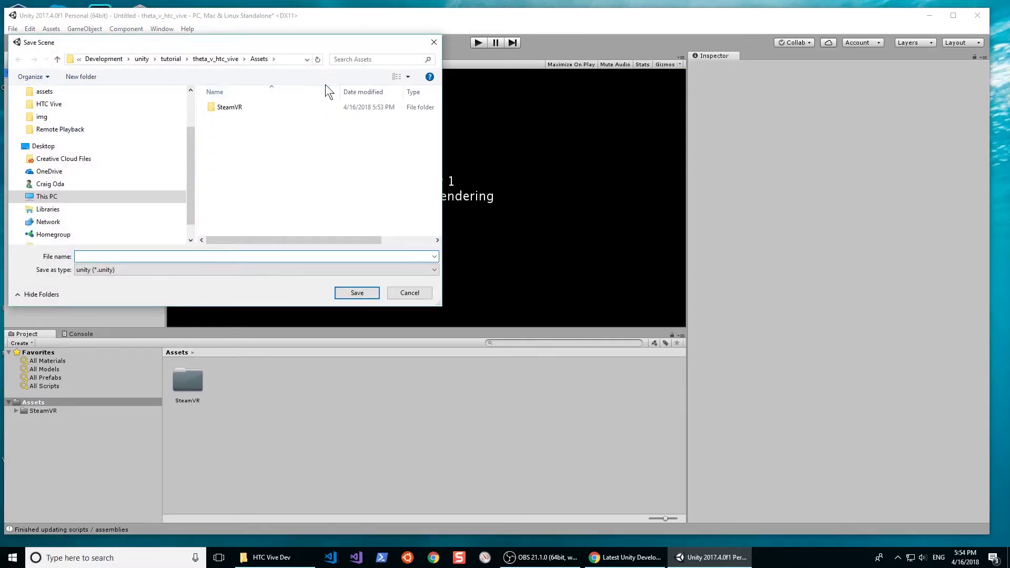
pyautogui.click(91, 78)
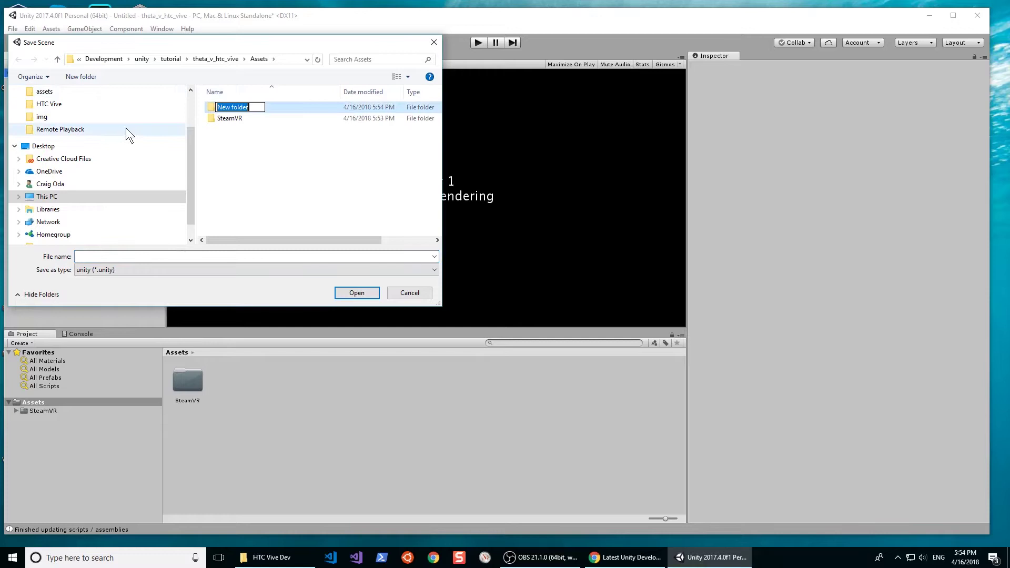
pyautogui.write('Scenes')
pyautogui.press('Return')
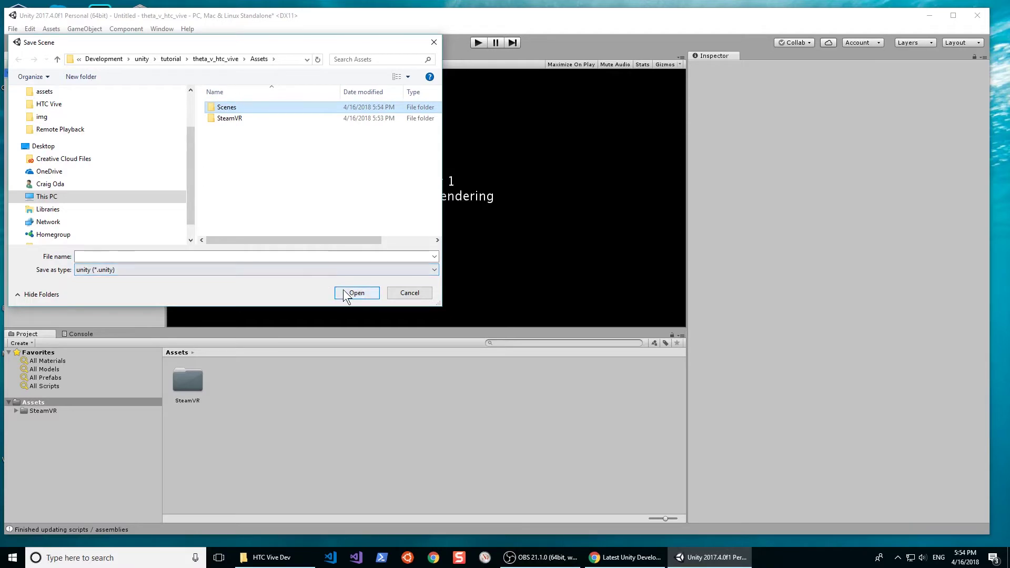
pyautogui.doubleClick(304, 108)
pyautogui.click(177, 257)
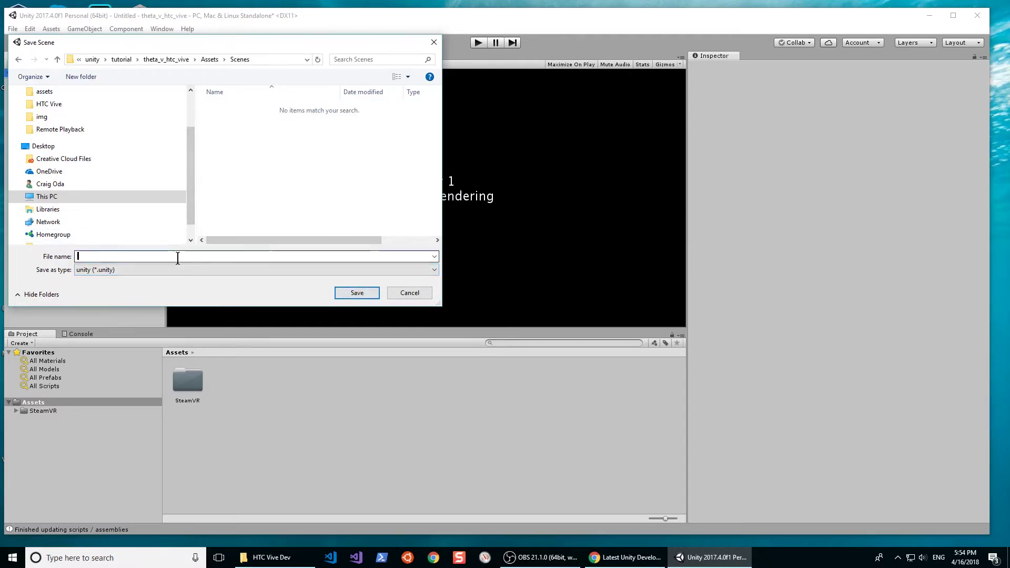
pyautogui.write('theta')
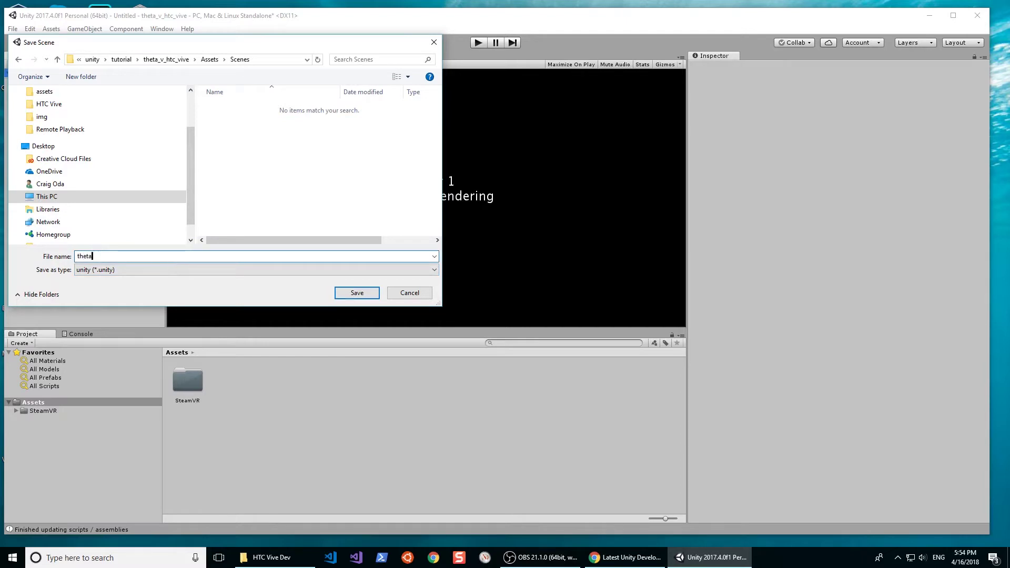
pyautogui.write('V')
pyautogui.click(350, 293)
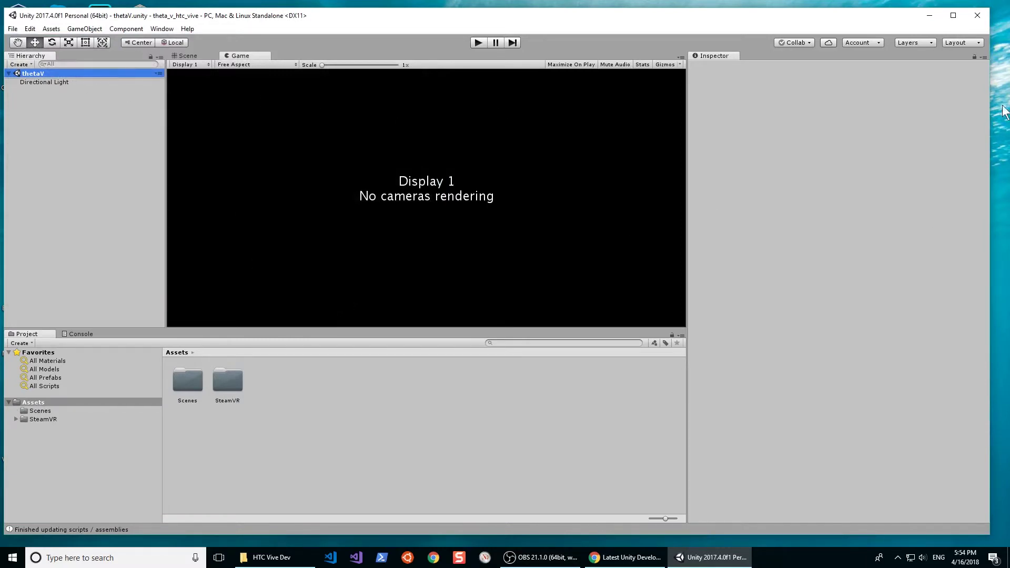
# Add the [CameraRig] and [SteamVR] prefabs to the scene and select [CameraRig]
pyautogui.hotkey('alt', 'Tab')
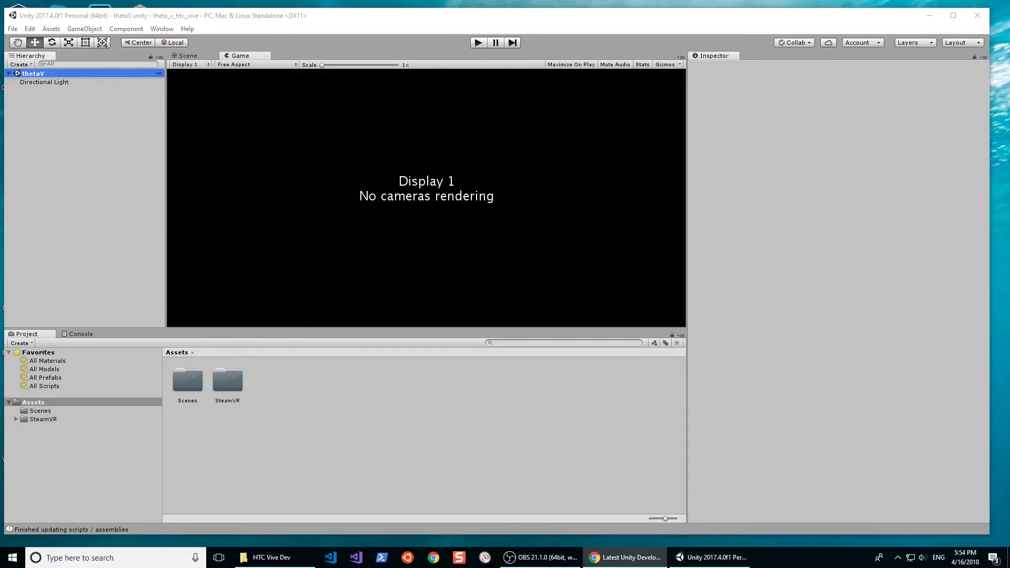
pyautogui.hotkey('alt', 'Tab')
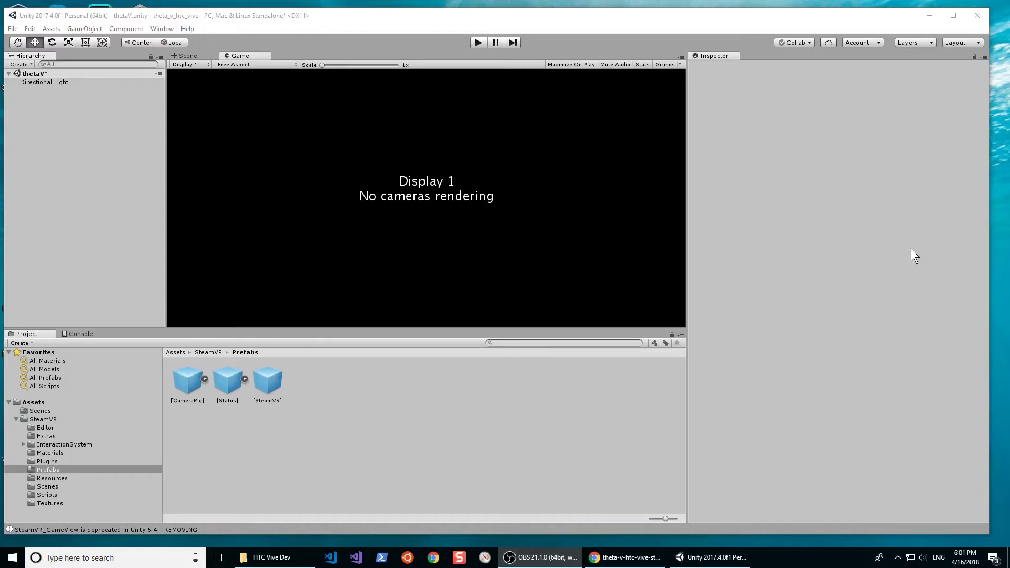
pyautogui.click(67, 470)
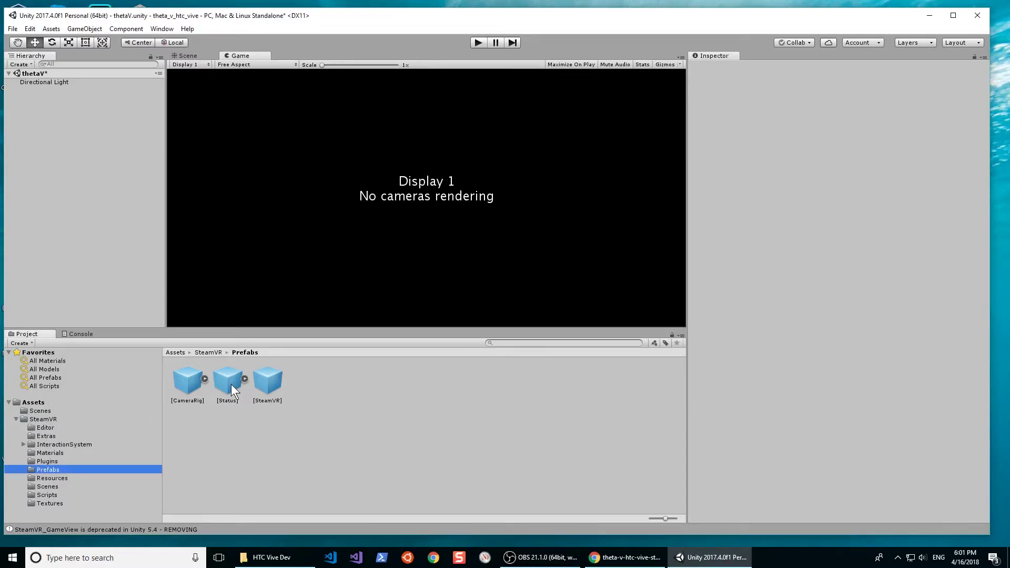
pyautogui.moveTo(187, 383); pyautogui.dragTo(100, 184)
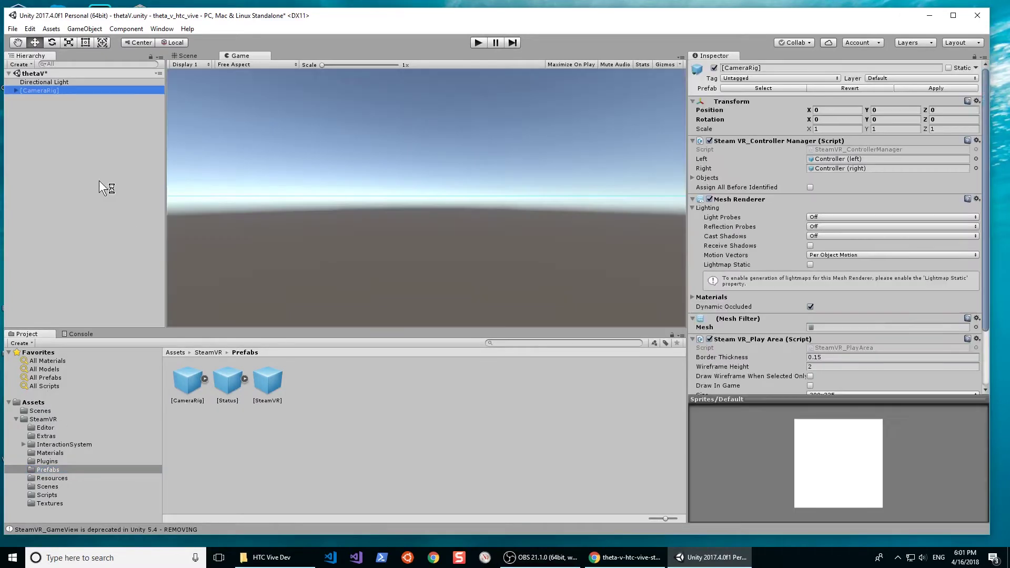
pyautogui.moveTo(266, 389); pyautogui.dragTo(70, 130)
pyautogui.click(77, 90)
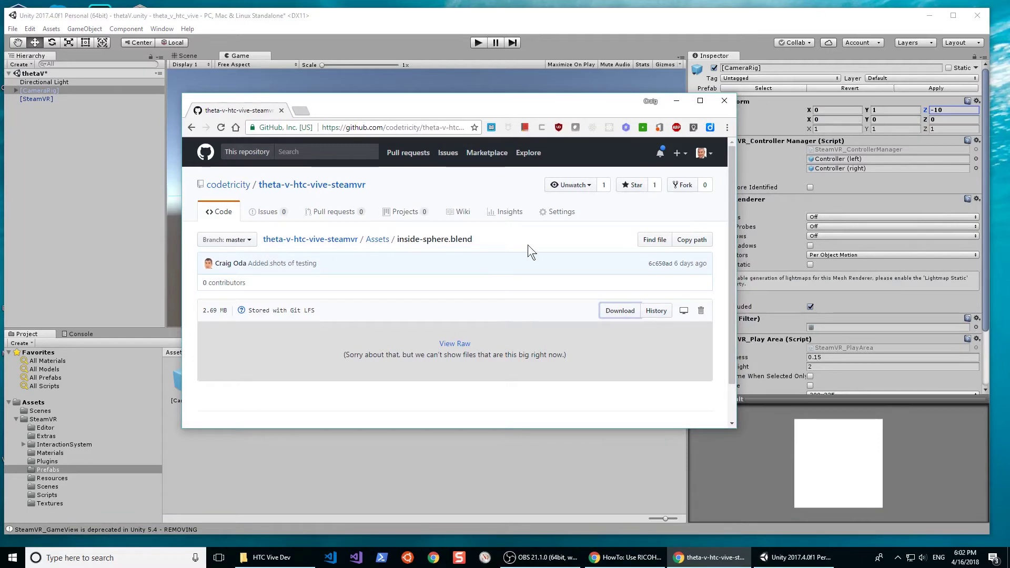
# Download inside-sphere.blend from GitHub into the tutorial folder
pyautogui.click(607, 310)
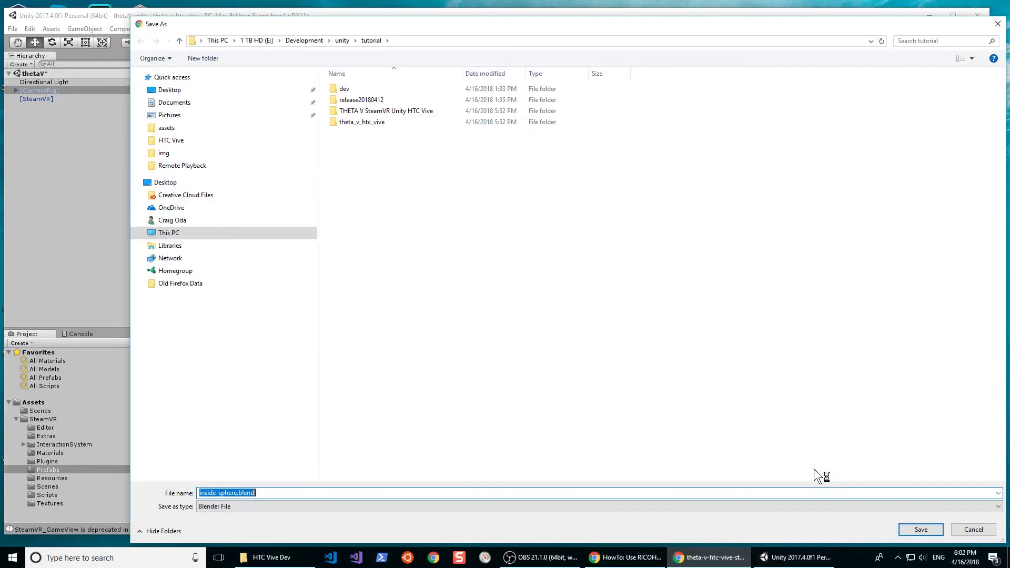
pyautogui.click(920, 528)
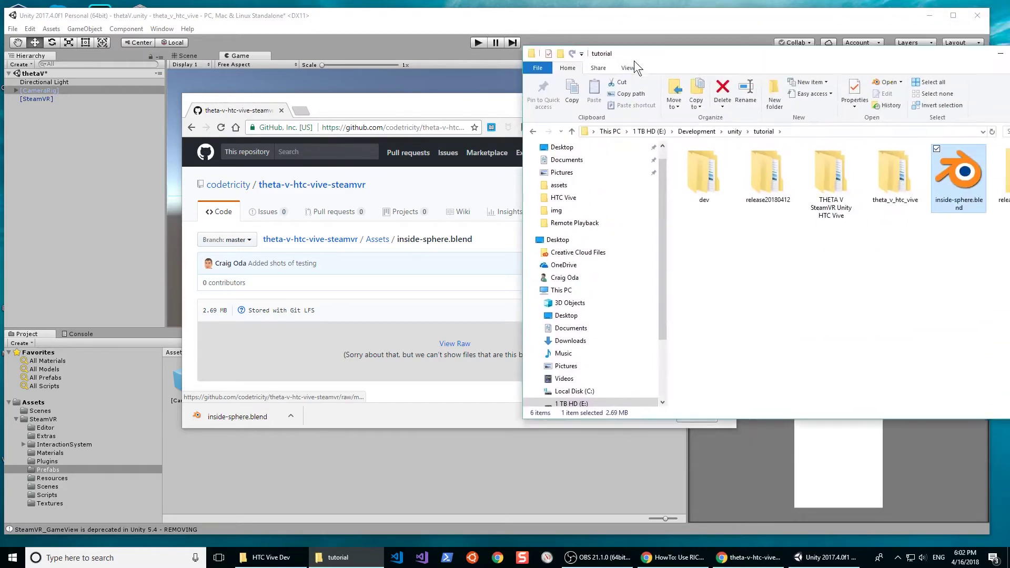
# Import inside-sphere.blend from the tutorial folder into the project's Assets folder
pyautogui.moveTo(273, 98); pyautogui.dragTo(1009, 108)
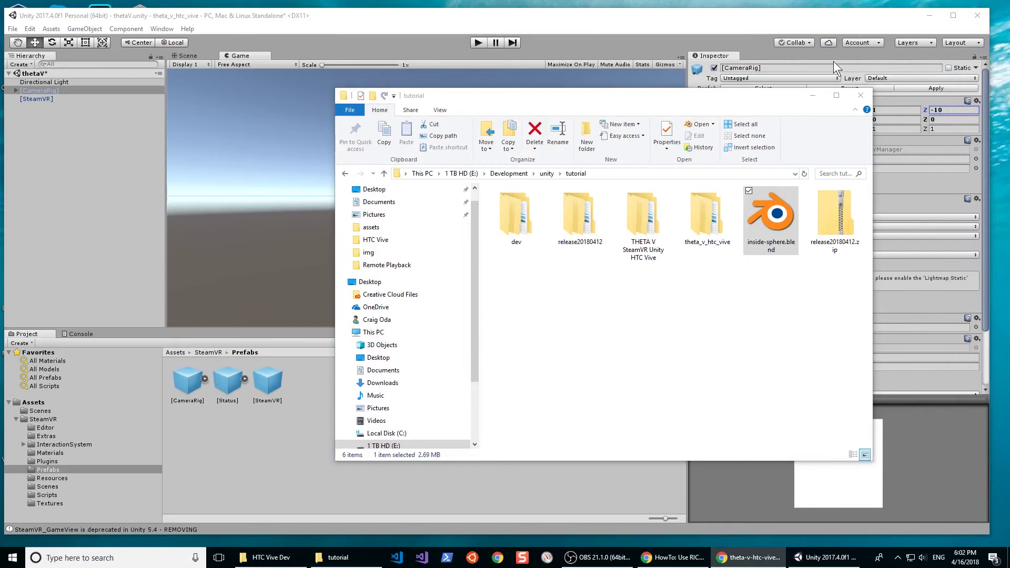
pyautogui.moveTo(783, 220); pyautogui.dragTo(758, 237)
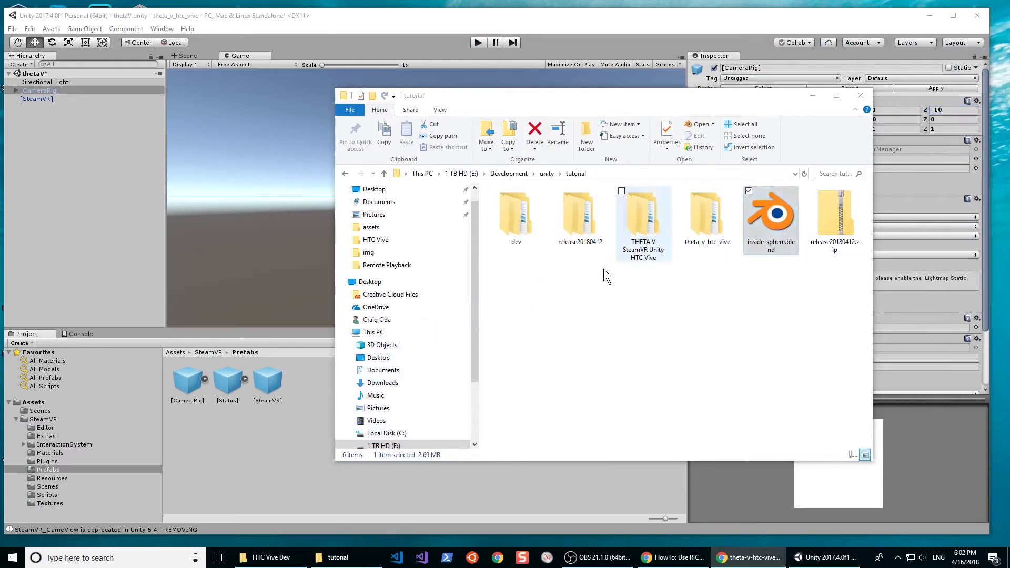
pyautogui.click(42, 403)
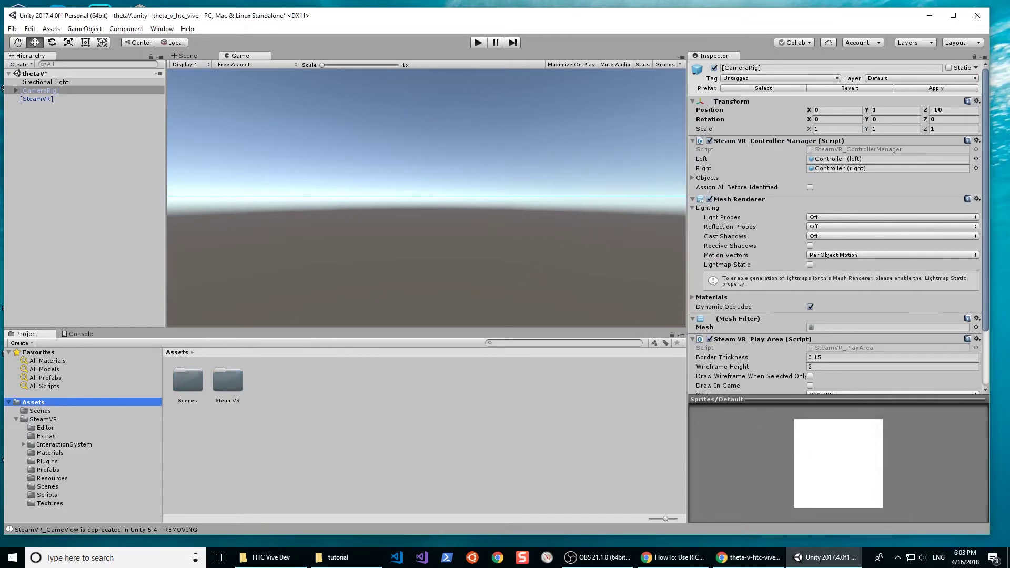
pyautogui.hotkey('alt', 'Tab')
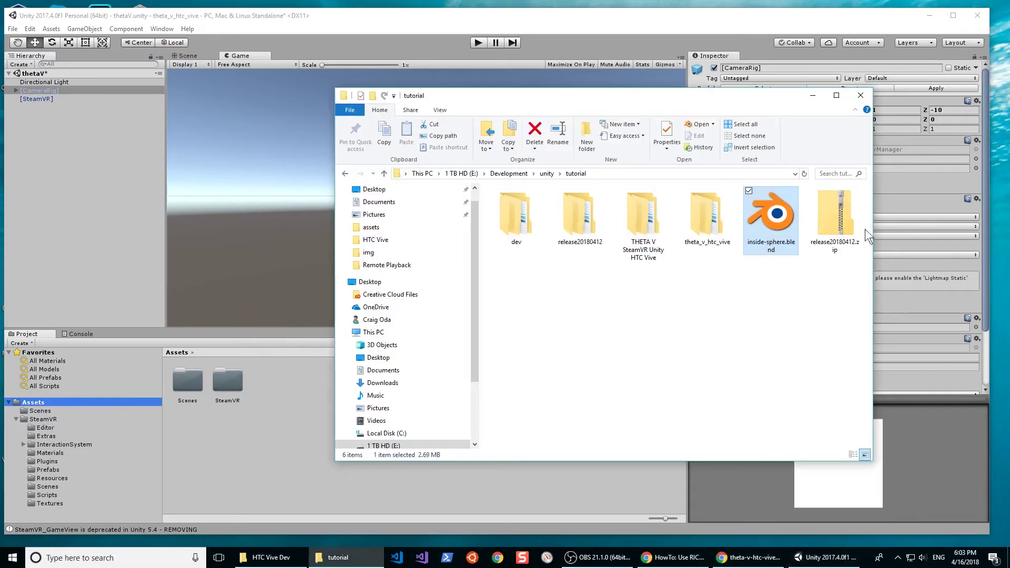
pyautogui.moveTo(777, 223); pyautogui.dragTo(560, 85)
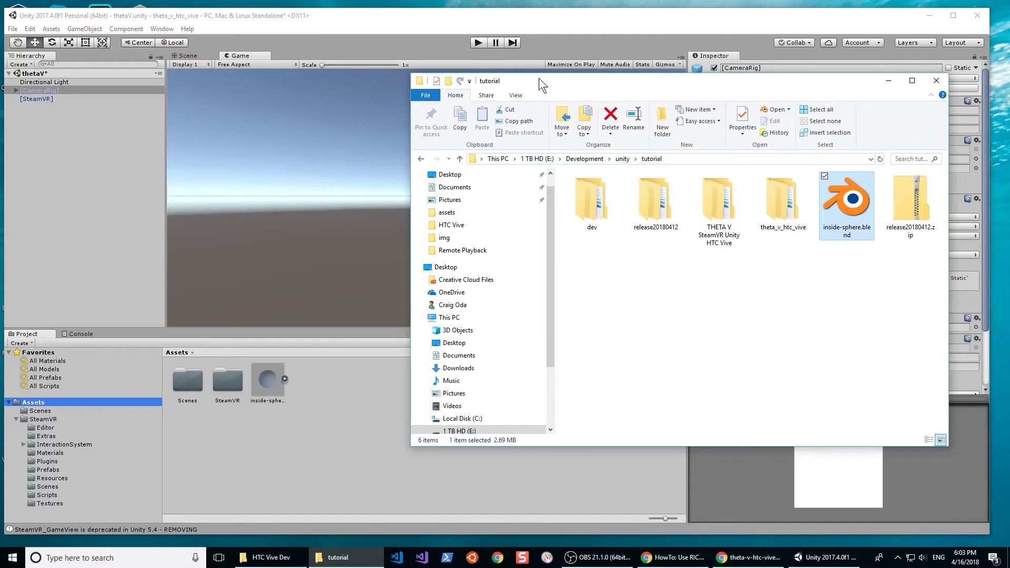
pyautogui.moveTo(538, 78); pyautogui.dragTo(1009, 174)
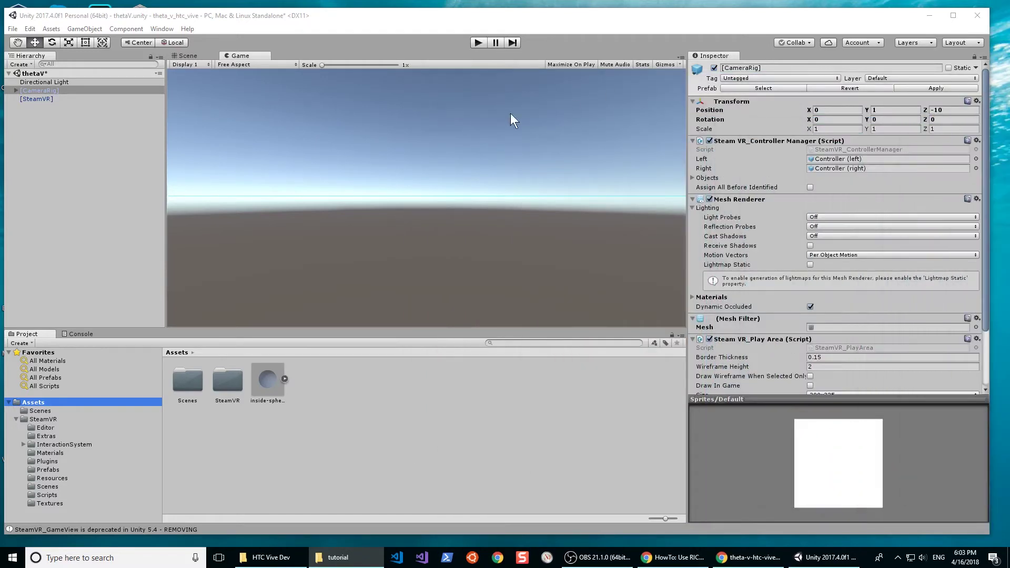
# Place inside-sphere in the scene and set its X, Y and Z scale to -8
pyautogui.moveTo(270, 381); pyautogui.dragTo(40, 124)
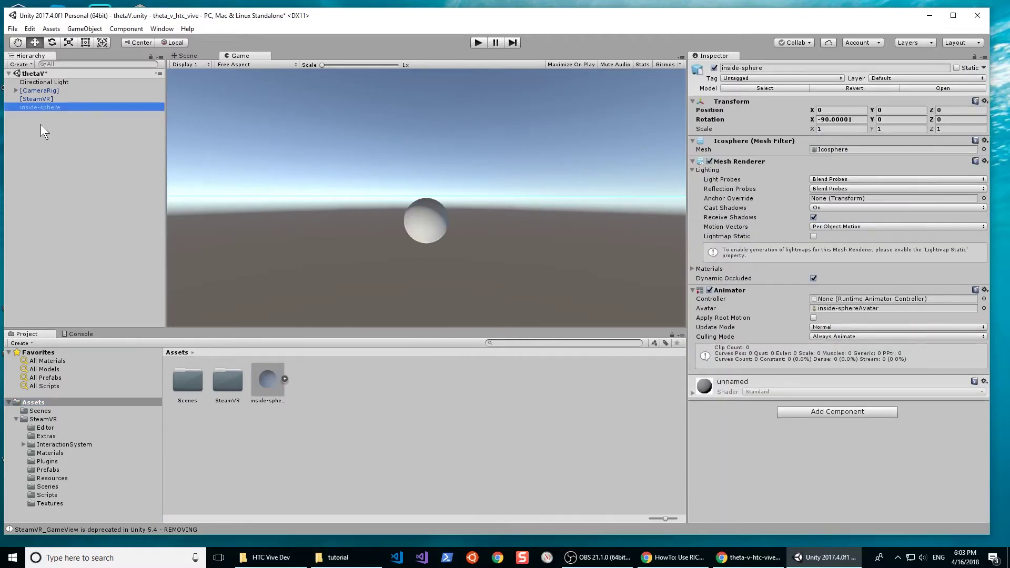
pyautogui.click(146, 105)
pyautogui.click(840, 128)
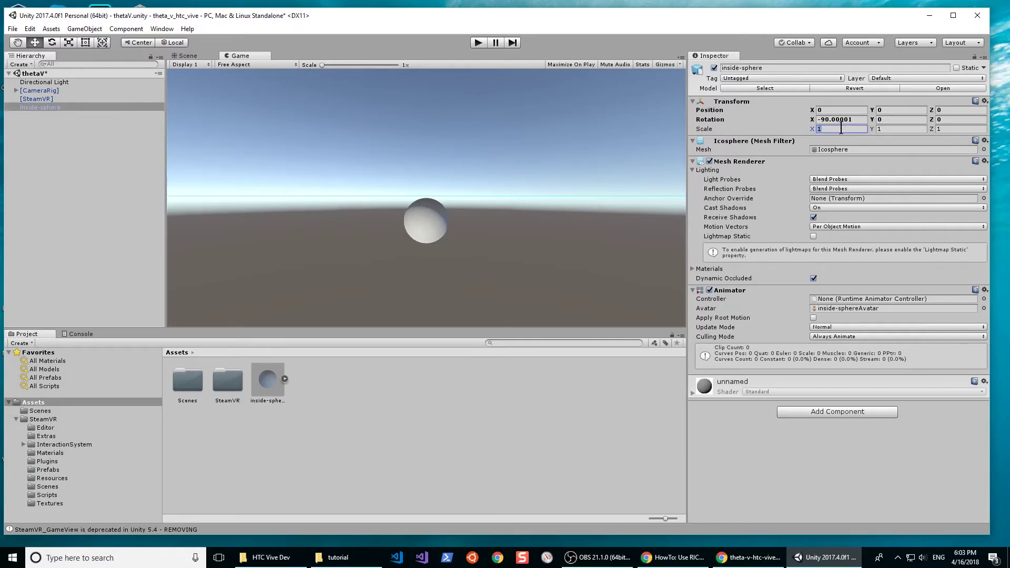
pyautogui.write('-')
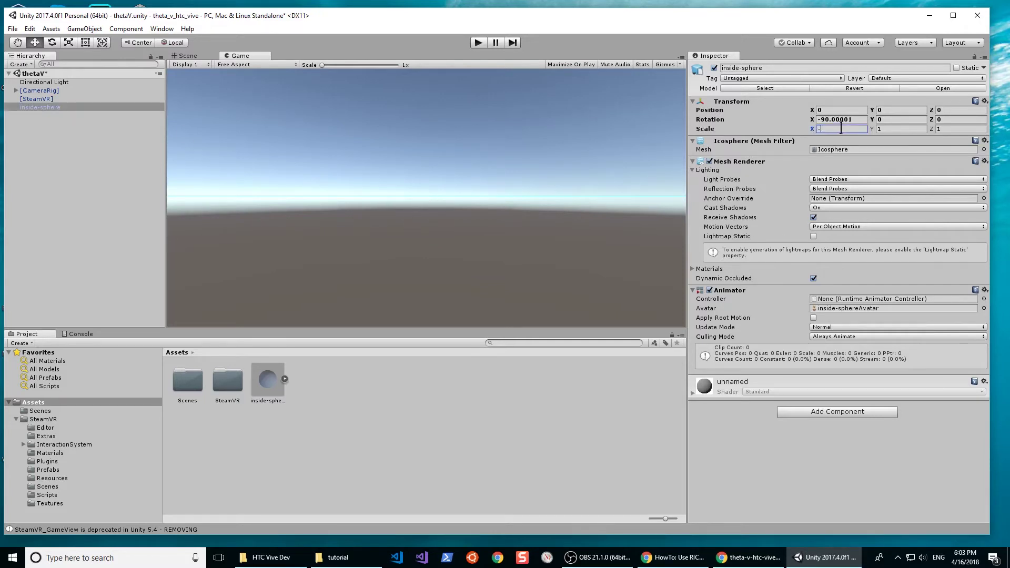
pyautogui.write('8')
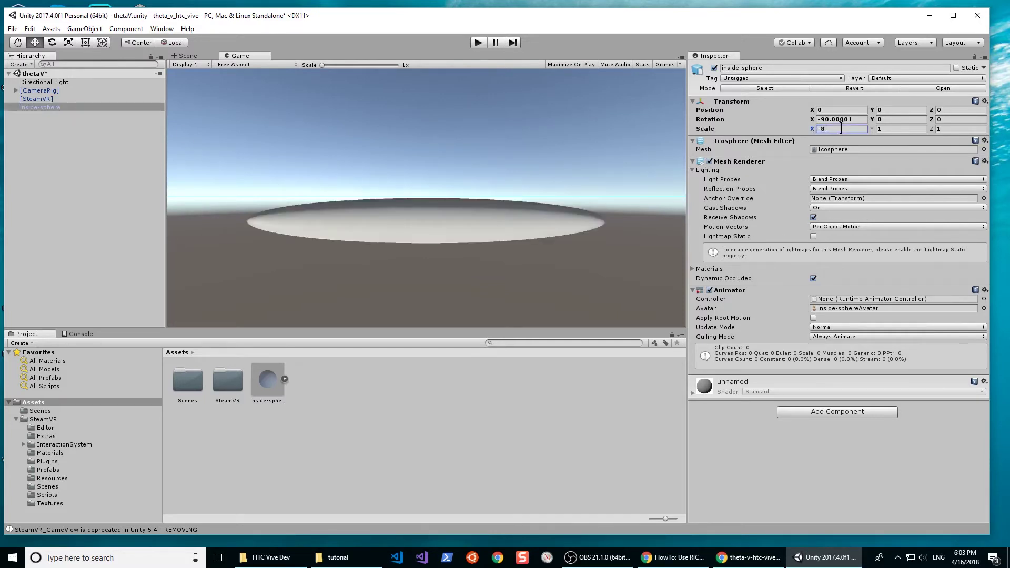
pyautogui.click(892, 129)
pyautogui.write('-8')
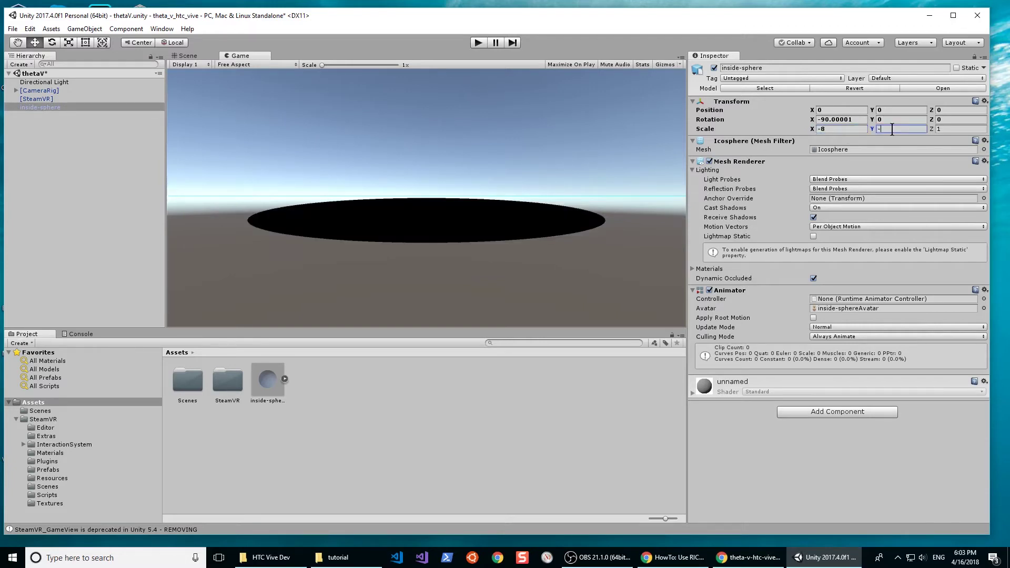
pyautogui.click(952, 128)
pyautogui.write('-8')
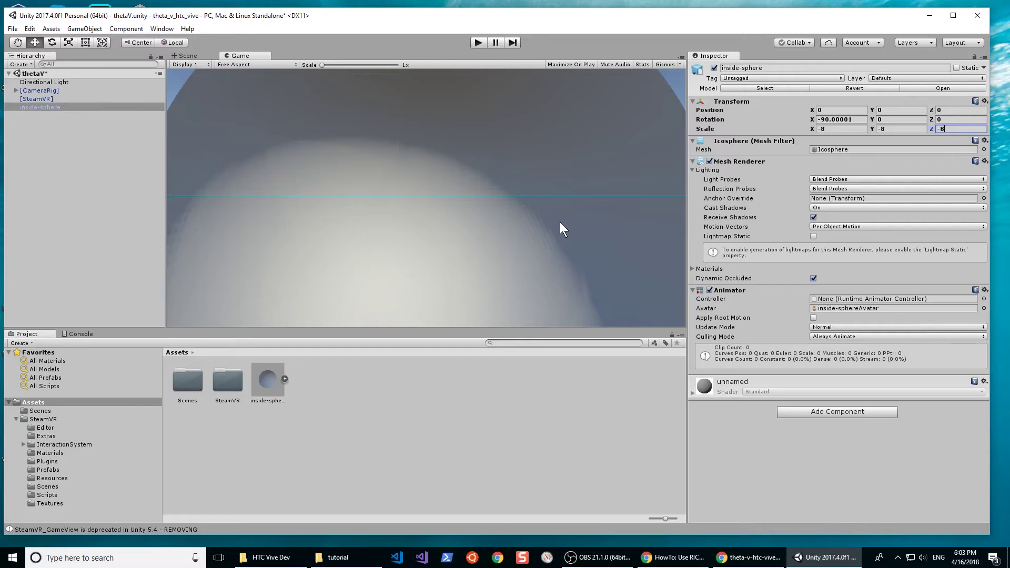
pyautogui.press('alt')
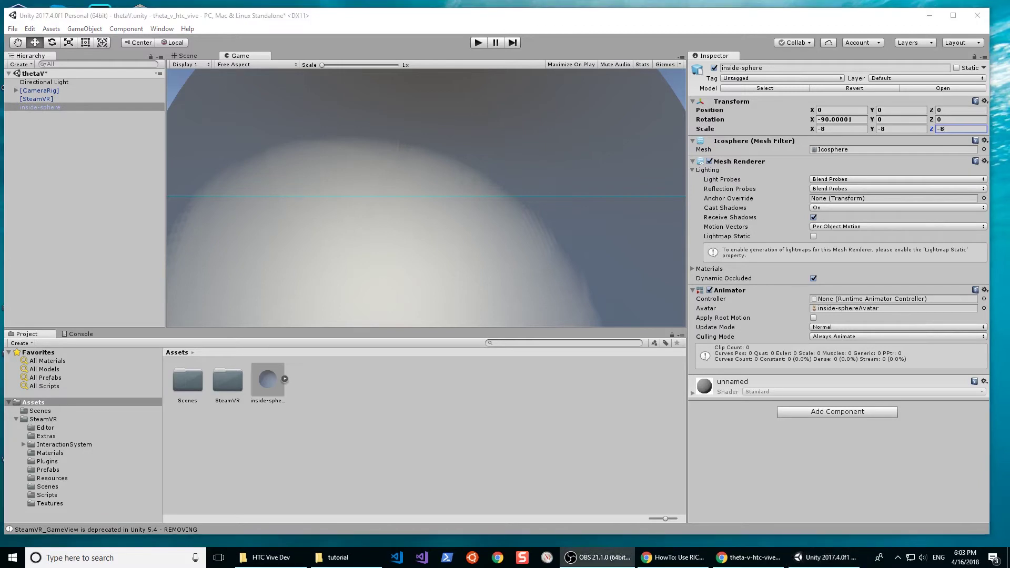
# View the sphere in the Scene view and change its X rotation from -90 to 0
pyautogui.hotkey('ctrl', '1')
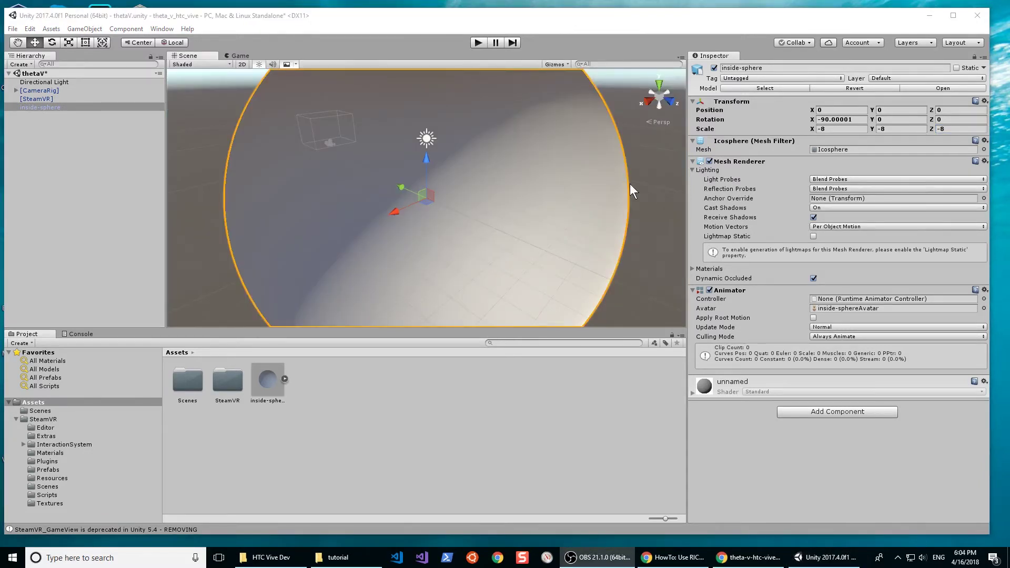
pyautogui.click(582, 186)
pyautogui.scroll(-1, 582, 186)
pyautogui.scroll(-5, 582, 186)
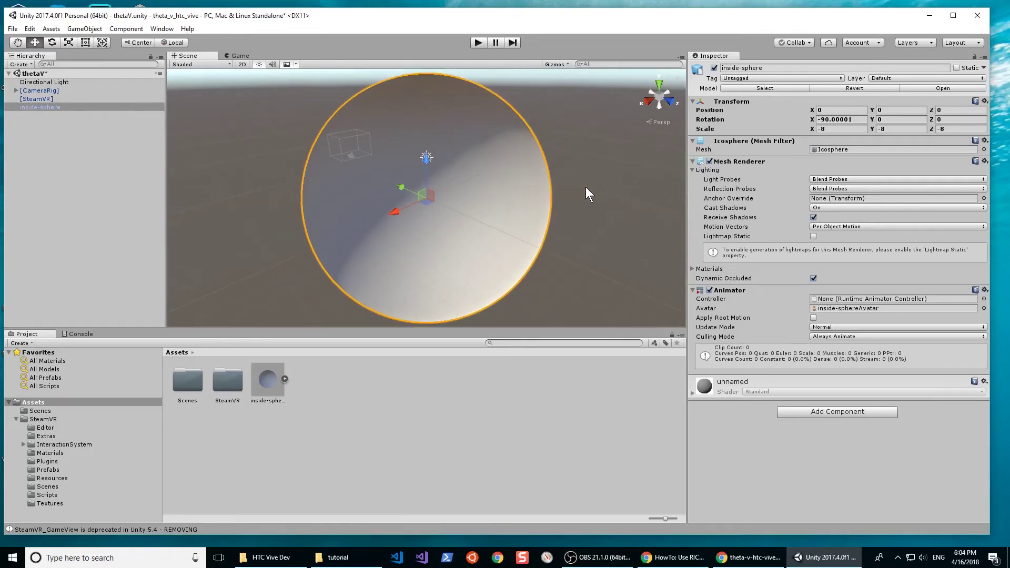
pyautogui.hotkey('alt', 'Tab')
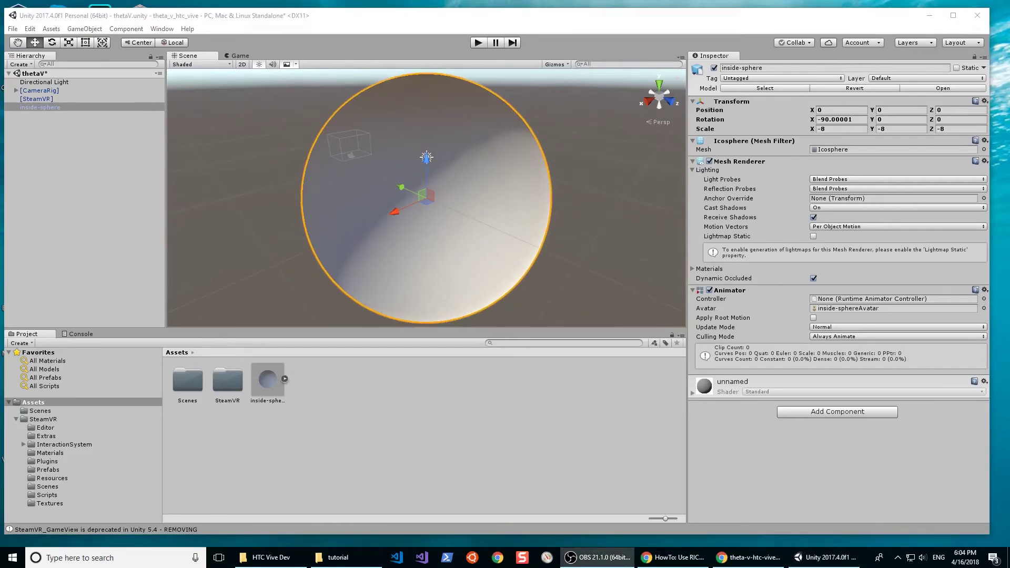
pyautogui.click(834, 118)
pyautogui.click(835, 119)
pyautogui.click(836, 119)
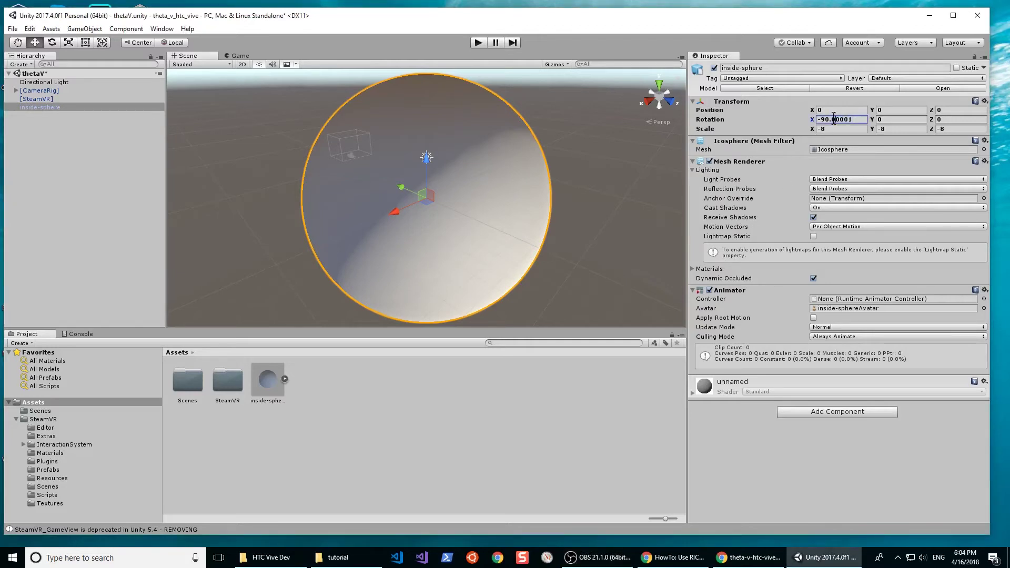
pyautogui.click(859, 120)
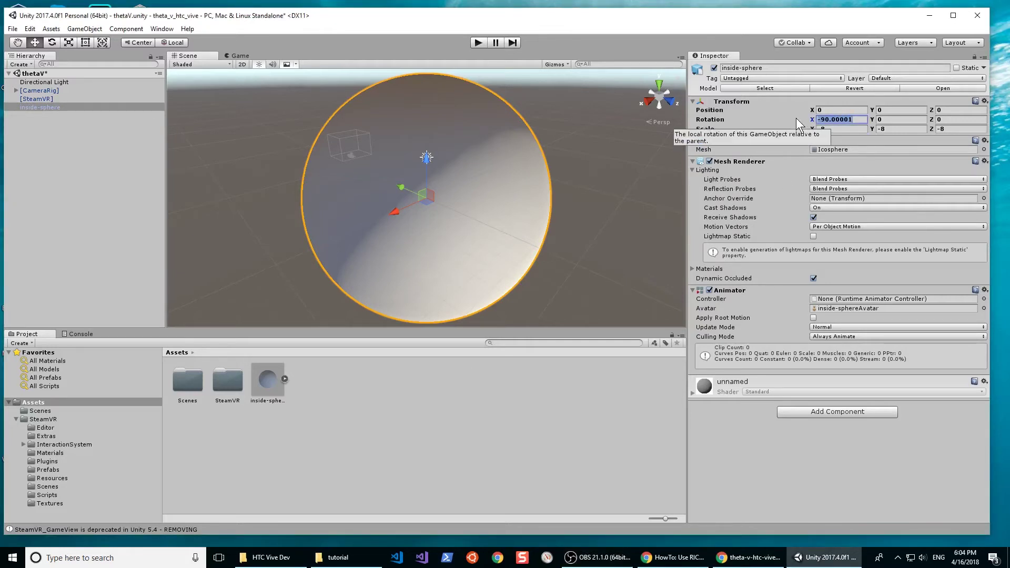
pyautogui.write('0')
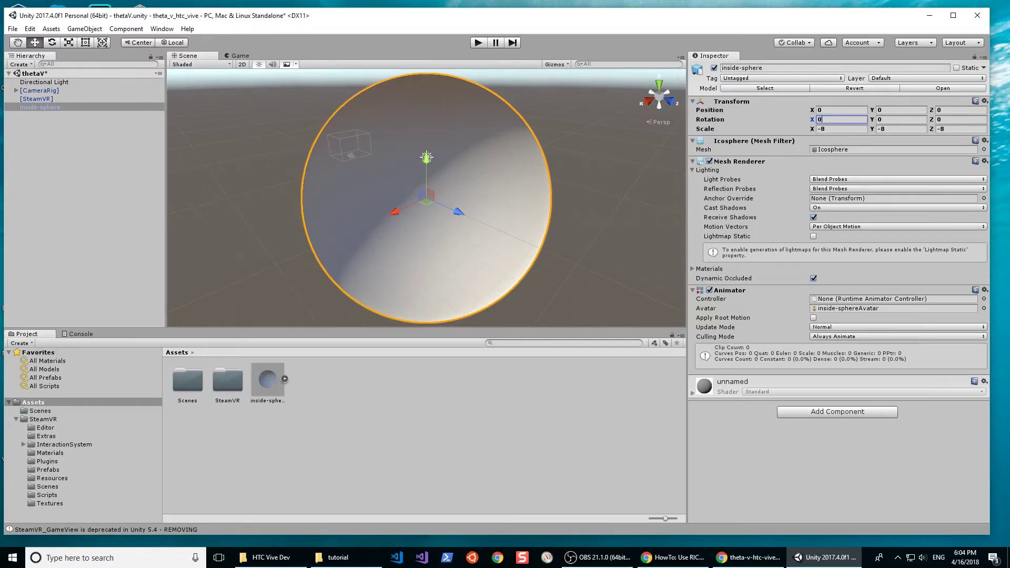
pyautogui.hotkey('alt', 'Tab')
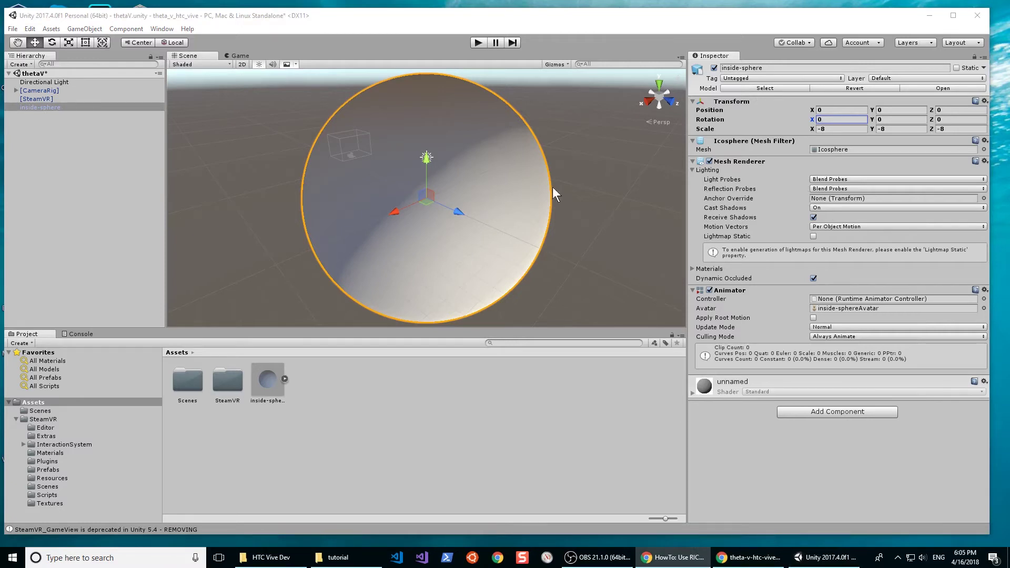
# Set the [CameraRig]'s X rotation to 180
pyautogui.click(124, 91)
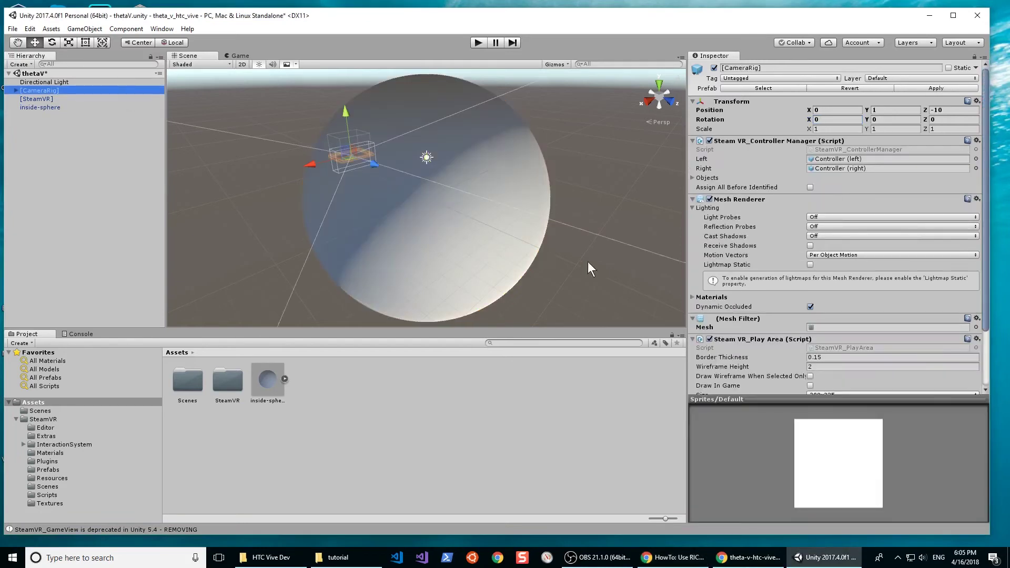
pyautogui.click(835, 120)
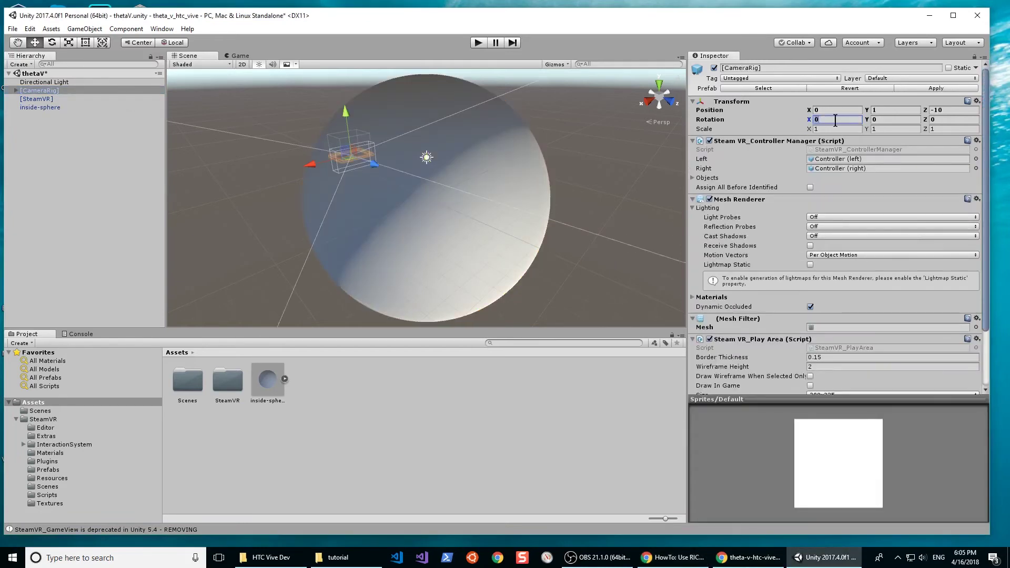
pyautogui.write('18')
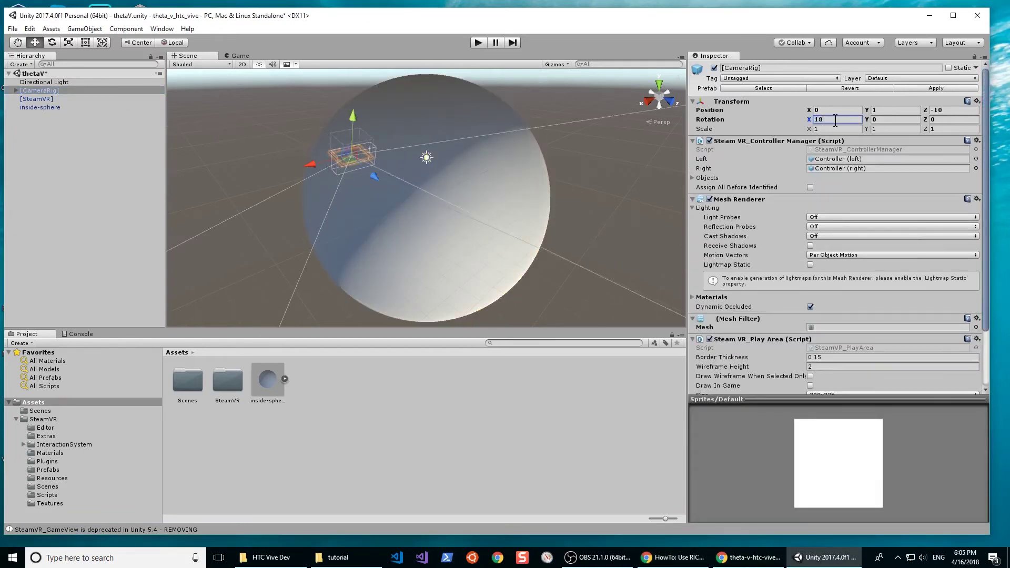
pyautogui.write('0')
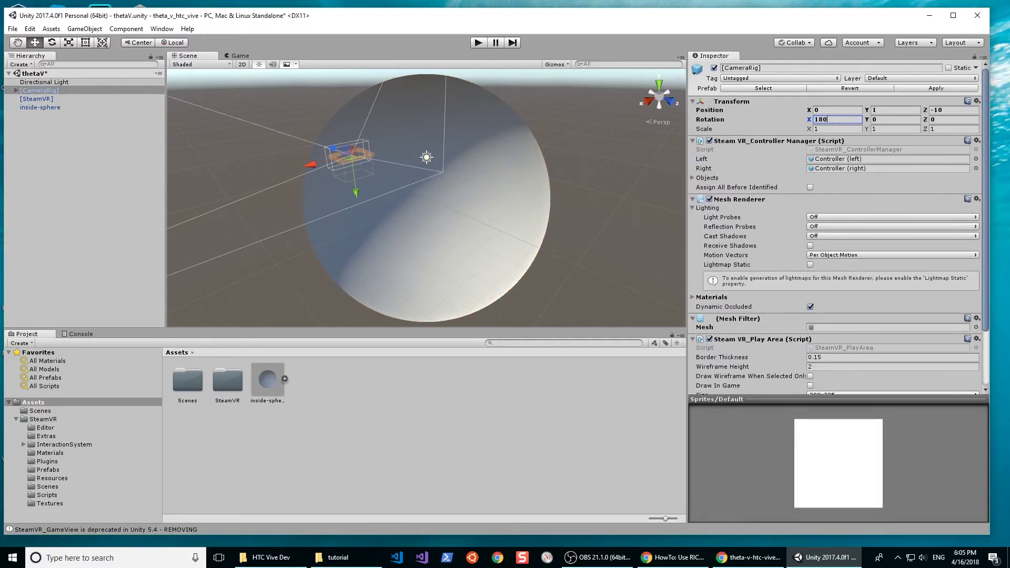
pyautogui.hotkey('alt', 'Tab')
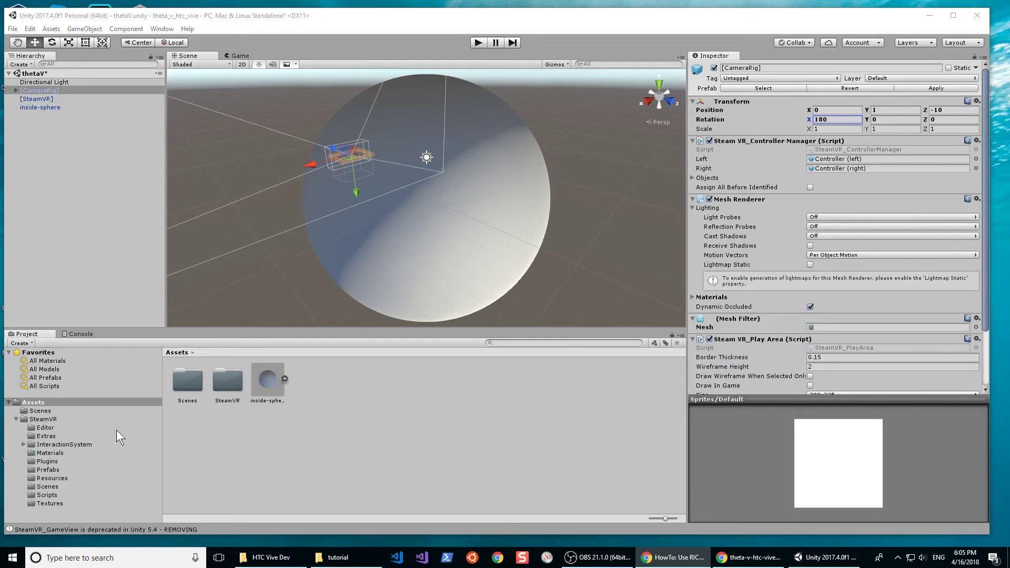
# Create a new folder named Scripts under Assets and open it
pyautogui.rightClick(355, 402)
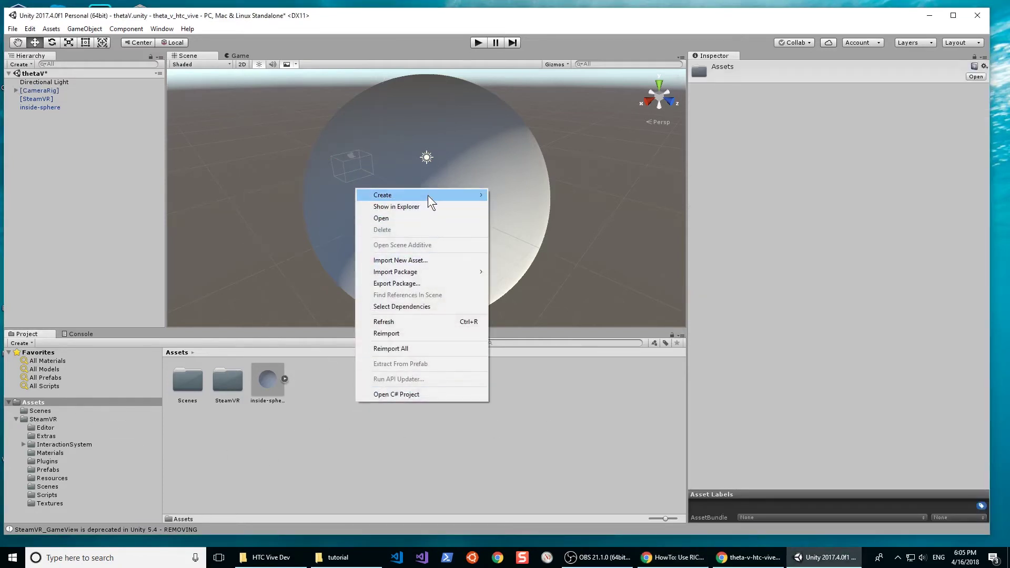
pyautogui.moveTo(427, 194)
pyautogui.click(332, 197)
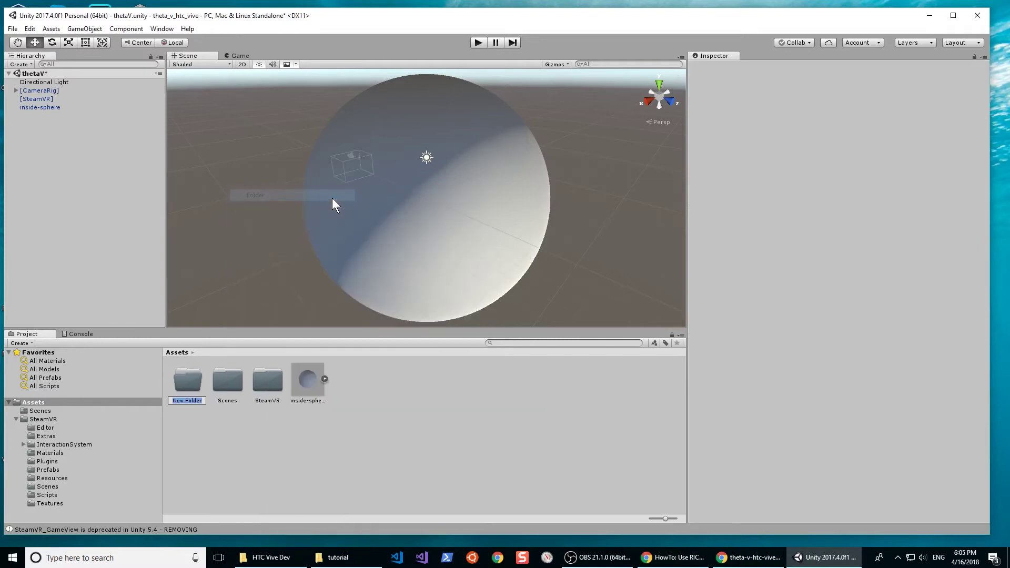
pyautogui.write('Scripts')
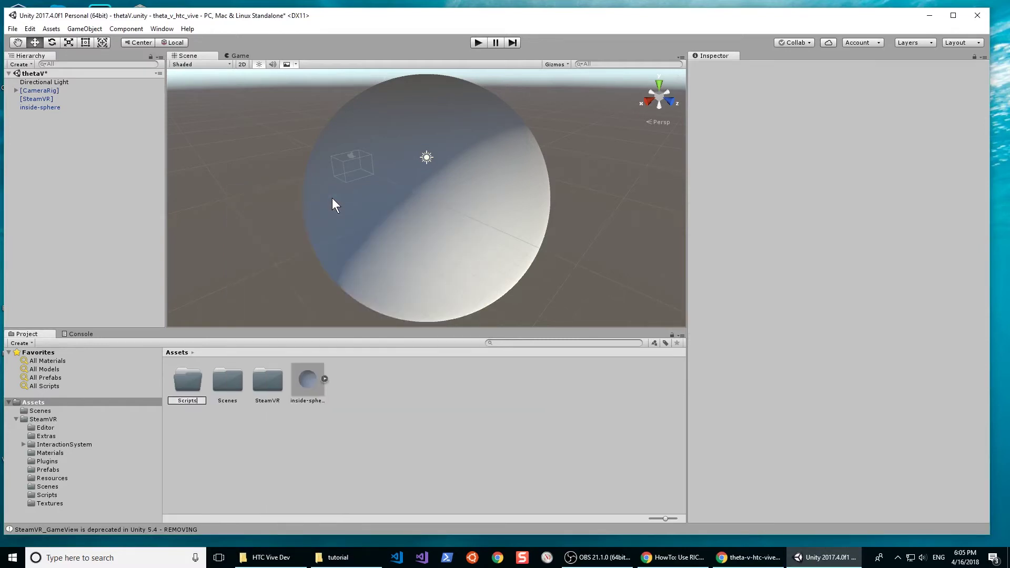
pyautogui.press('Return')
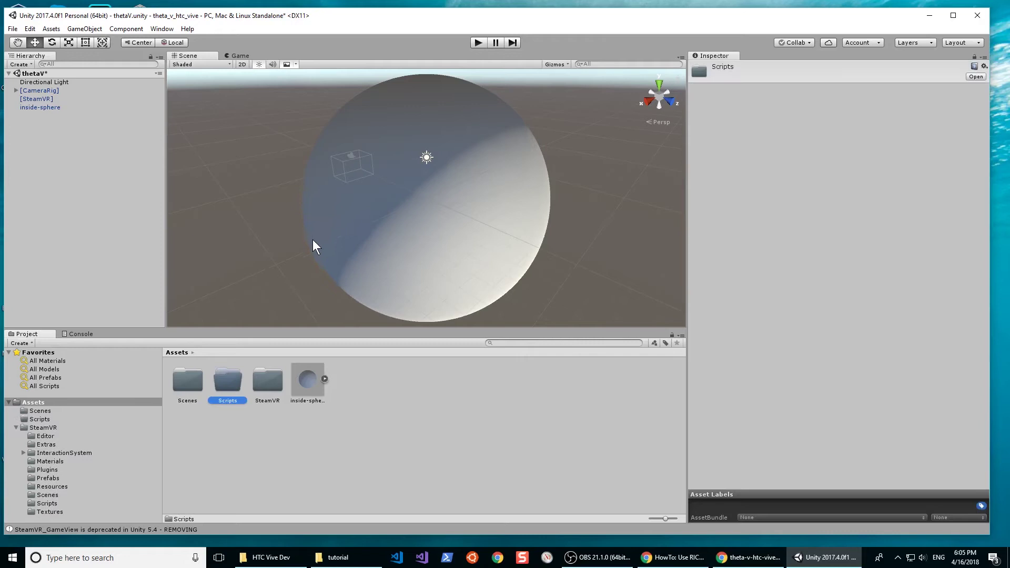
pyautogui.doubleClick(239, 377)
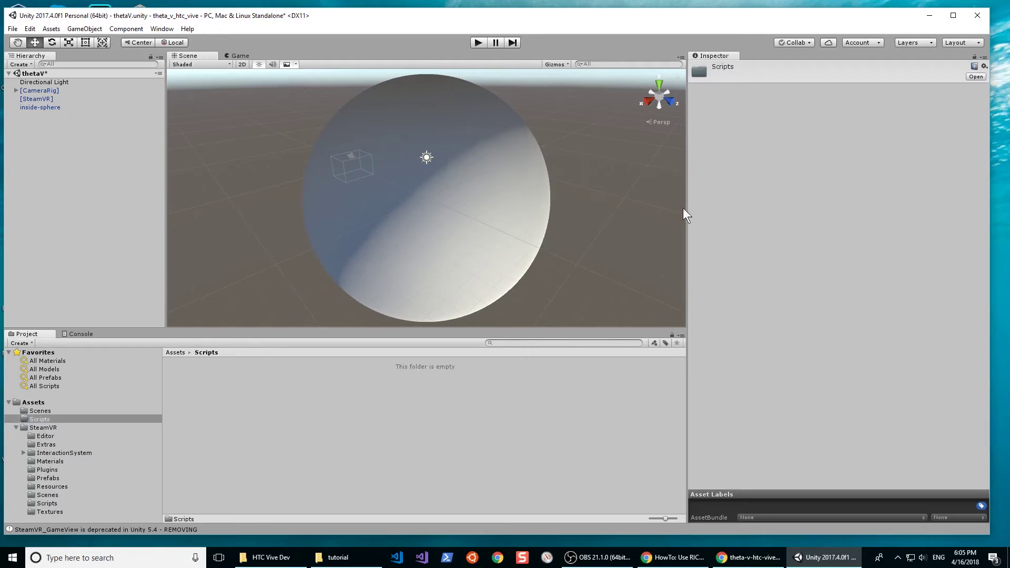
pyautogui.hotkey('alt', 'Tab')
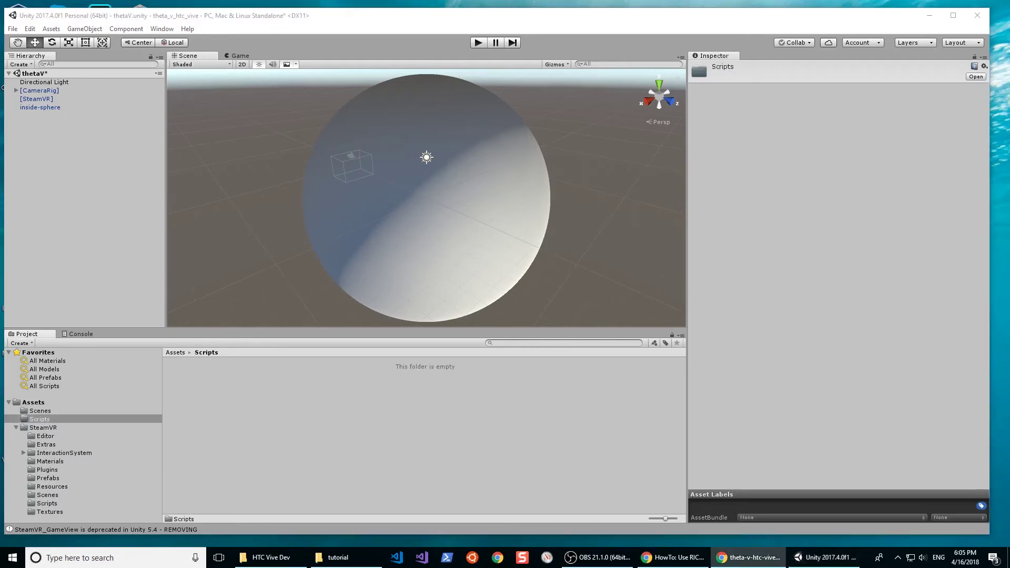
# Open webCamDetect.cs in the repository's Assets/Scripts and select all its code
pyautogui.moveTo(1009, 110); pyautogui.dragTo(518, 82)
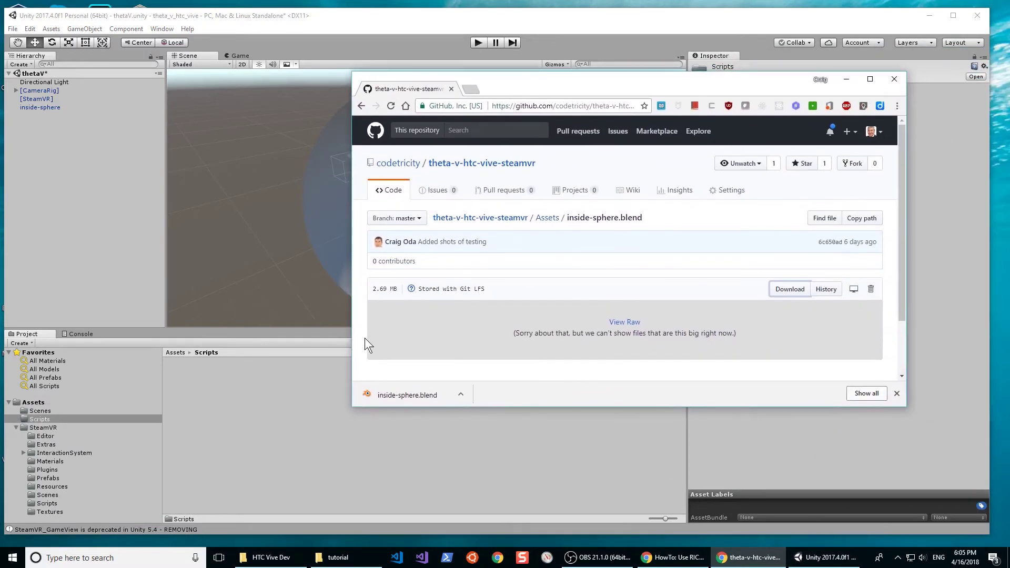
pyautogui.moveTo(353, 336); pyautogui.dragTo(493, 342)
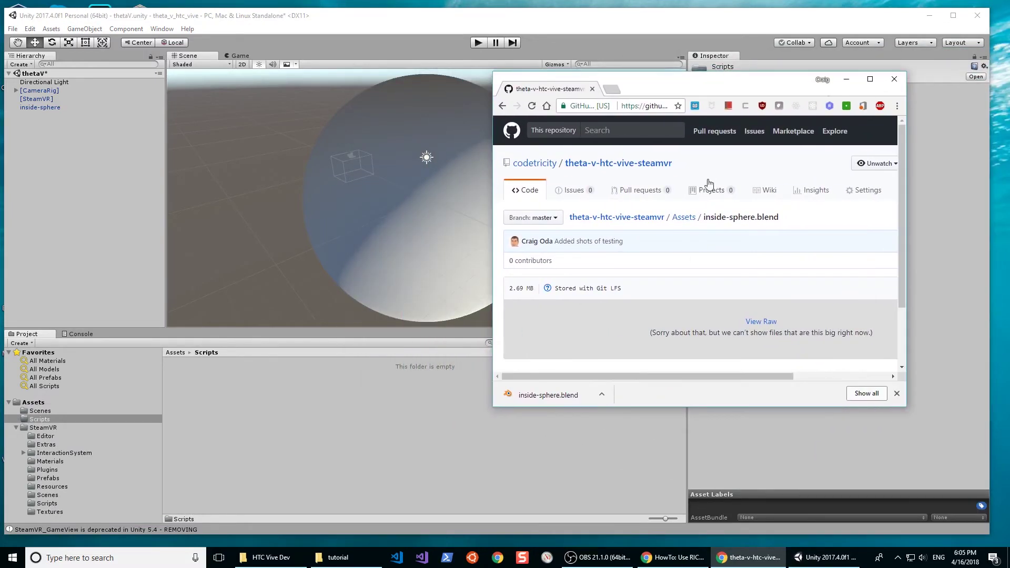
pyautogui.click(683, 220)
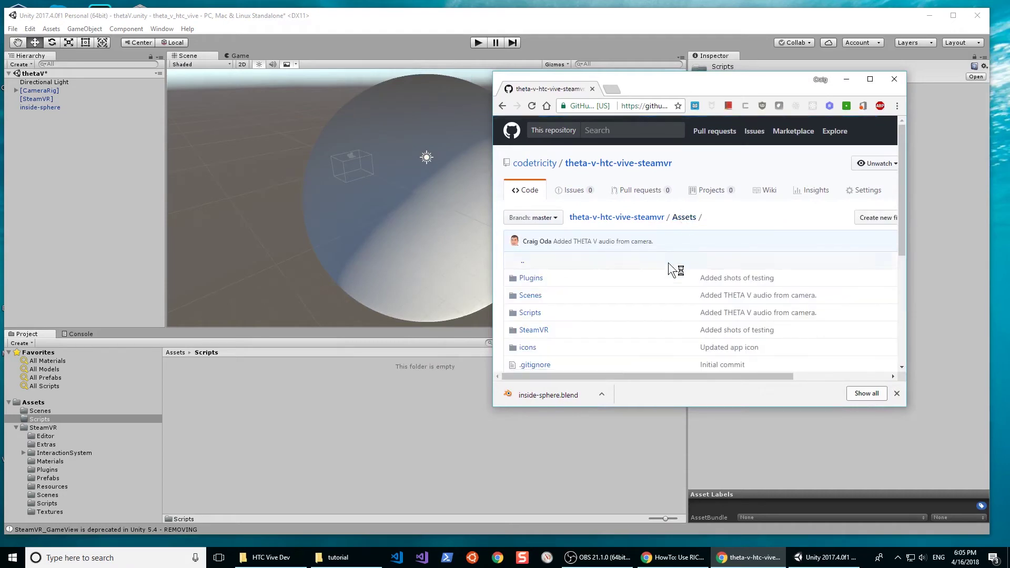
pyautogui.click(529, 312)
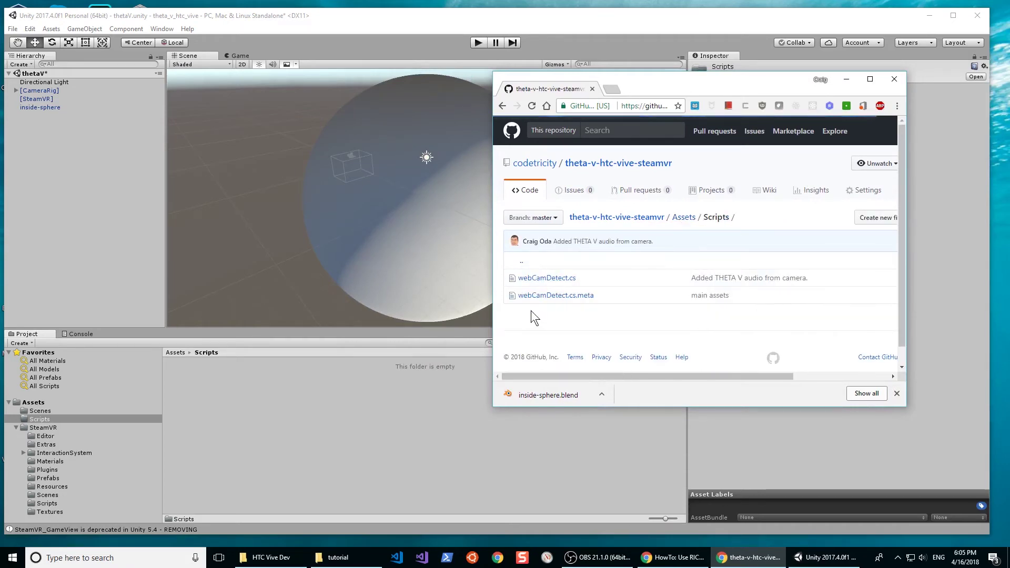
pyautogui.click(546, 279)
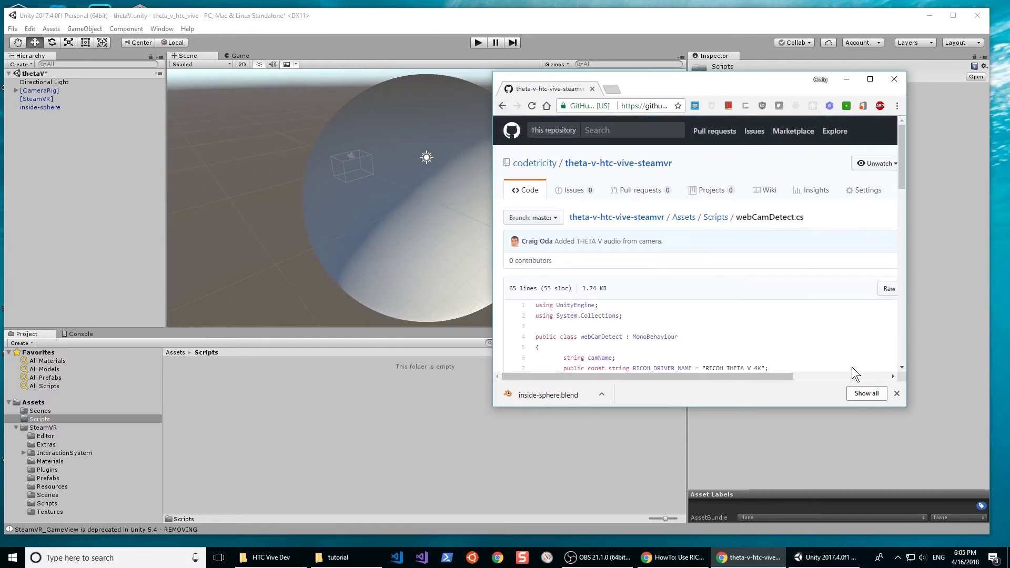
pyautogui.moveTo(769, 372)
pyautogui.mouseDown()
pyautogui.moveTo(867, 368)
pyautogui.moveTo(749, 370)
pyautogui.moveTo(722, 343)
pyautogui.mouseUp()
pyautogui.moveTo(534, 305); pyautogui.dragTo(607, 277)
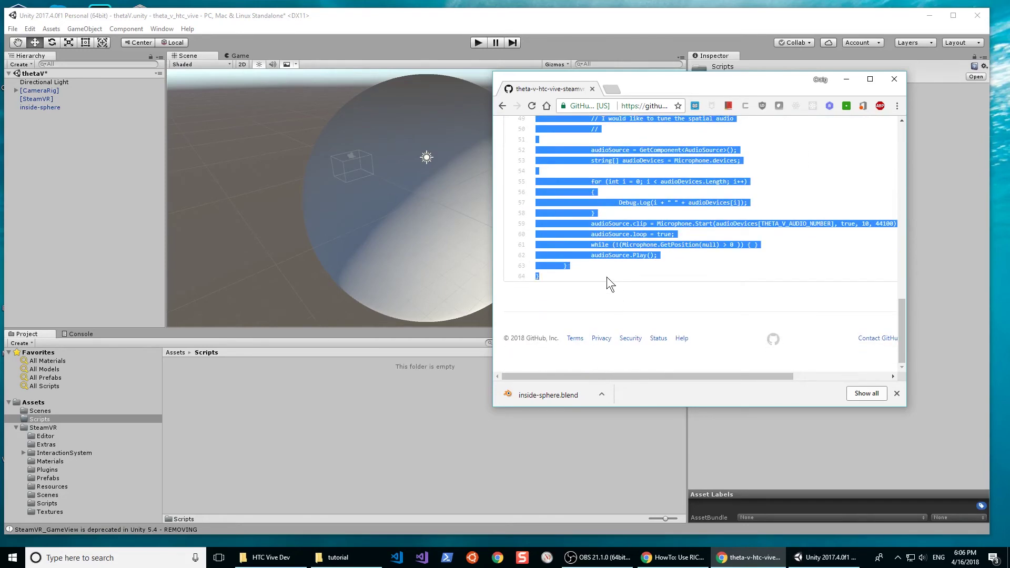
pyautogui.rightClick(561, 242)
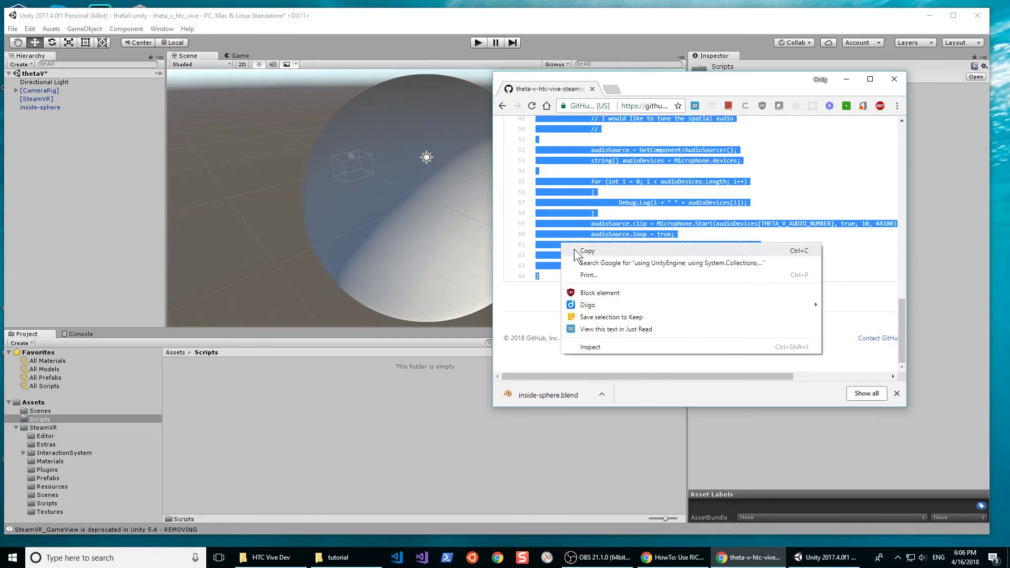
# Copy the GitHub code, then create a C# script named webCamDetect in Unity's Scripts folder
pyautogui.click(573, 248)
pyautogui.click(310, 456)
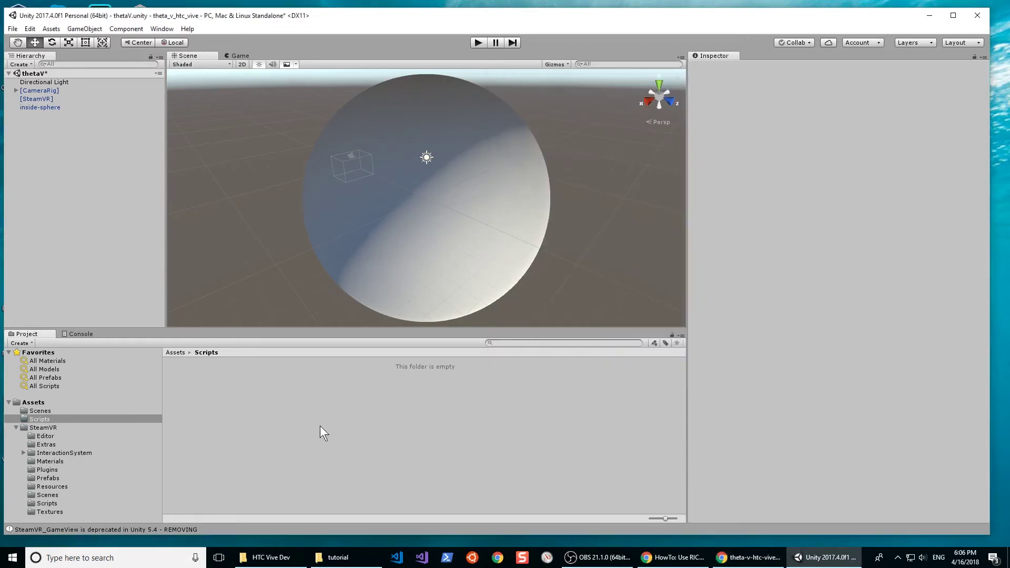
pyautogui.rightClick(320, 392)
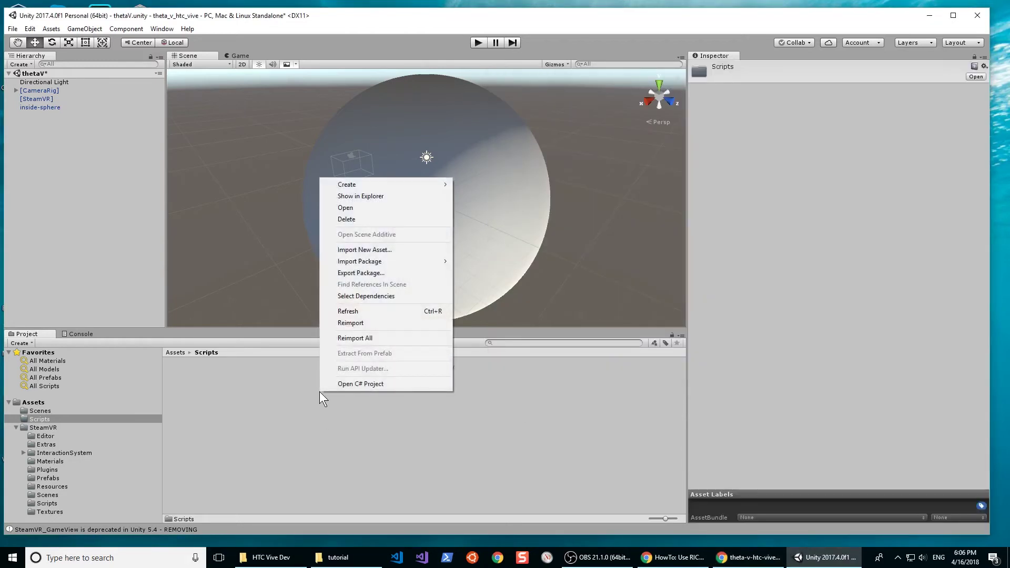
pyautogui.moveTo(424, 188)
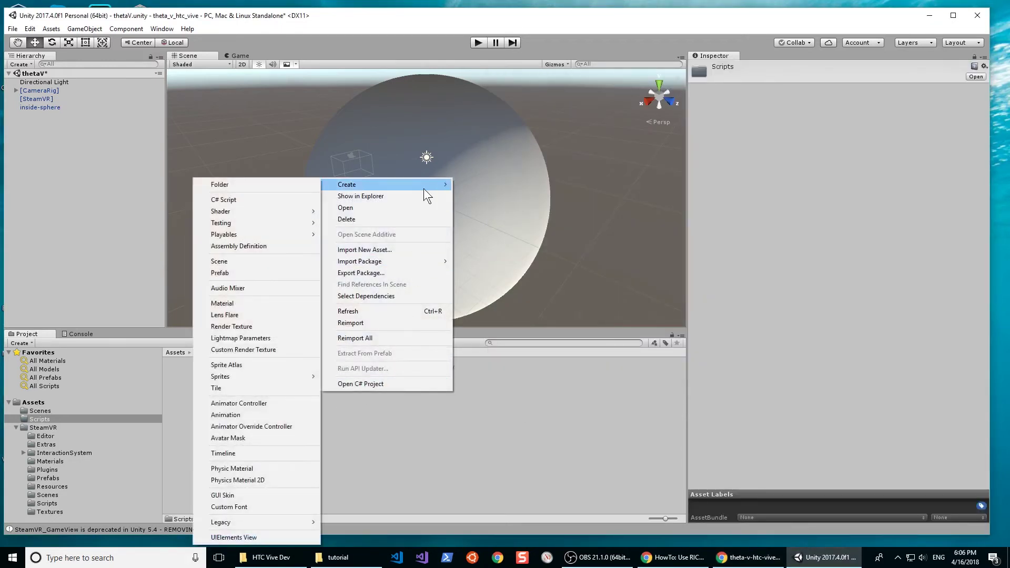
pyautogui.click(308, 201)
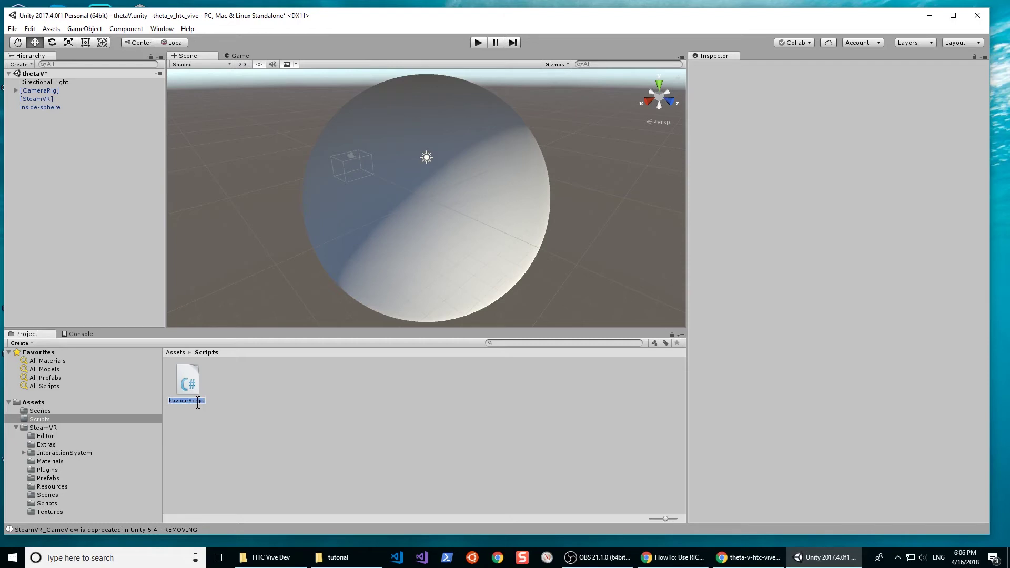
pyautogui.press('BackSpace')
pyautogui.write('we')
pyautogui.write('bCamD')
pyautogui.write('etect')
pyautogui.press('Return')
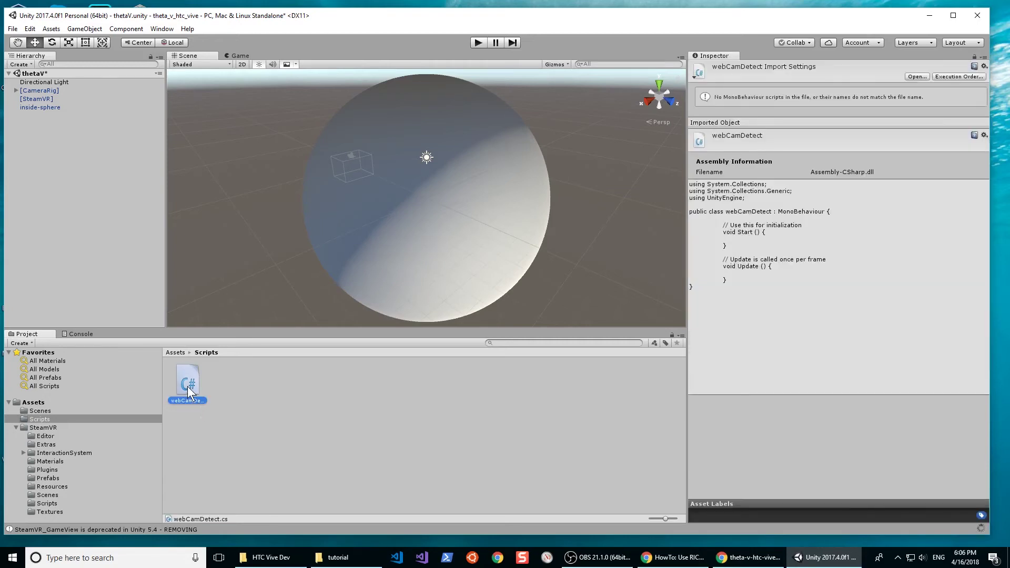
# Launch the webCamDetect script in Visual Studio 2017 from the Project panel
pyautogui.doubleClick(188, 388)
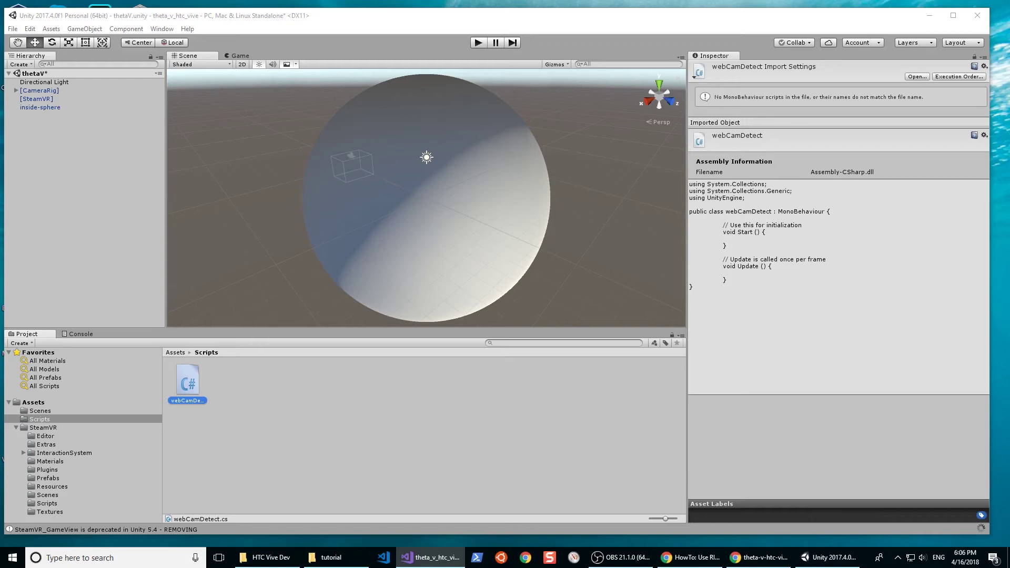
# Delete the default MonoBehaviour template code from webCamDetect.cs
pyautogui.moveTo(989, 26); pyautogui.dragTo(524, 18)
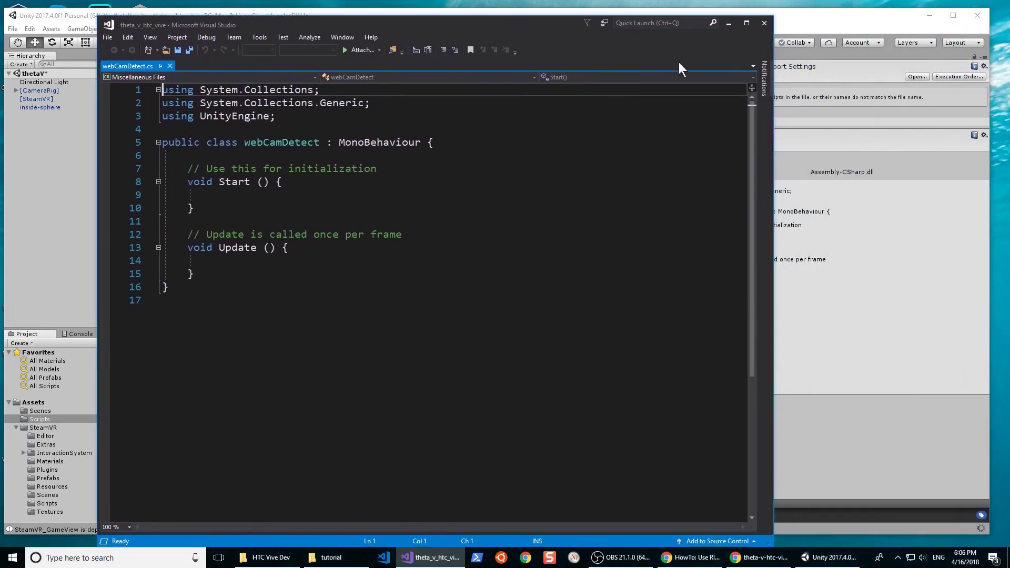
pyautogui.click(267, 314)
pyautogui.moveTo(267, 314); pyautogui.dragTo(133, 95)
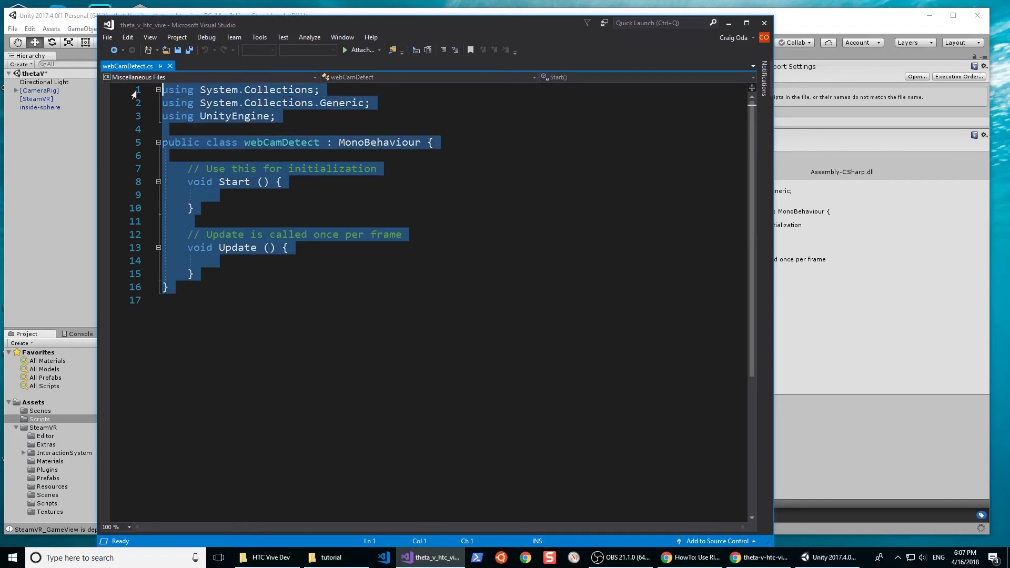
pyautogui.press('Delete')
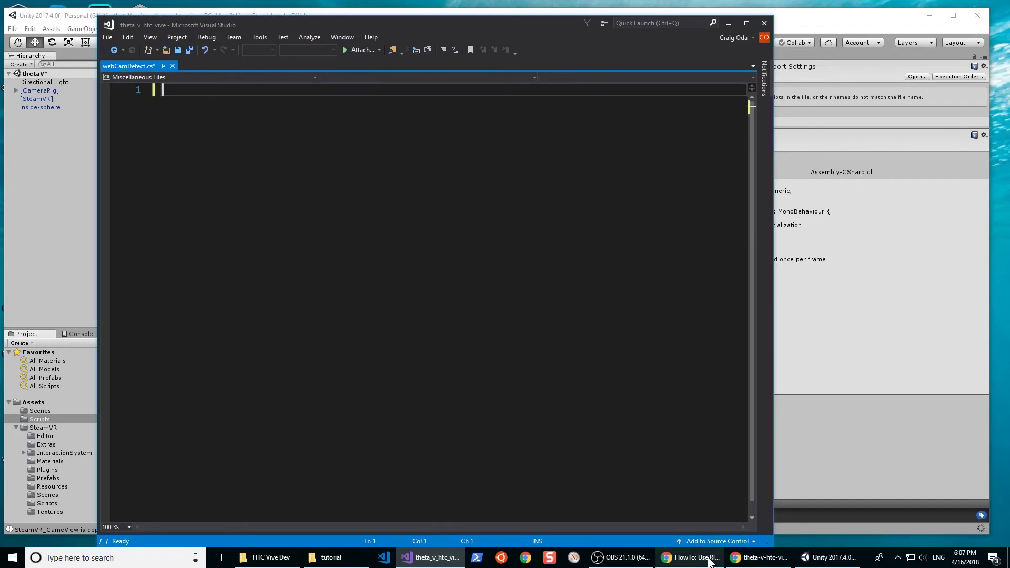
# Paste the copied GitHub webcam-detection code into webCamDetect.cs and check the class name
pyautogui.click(752, 563)
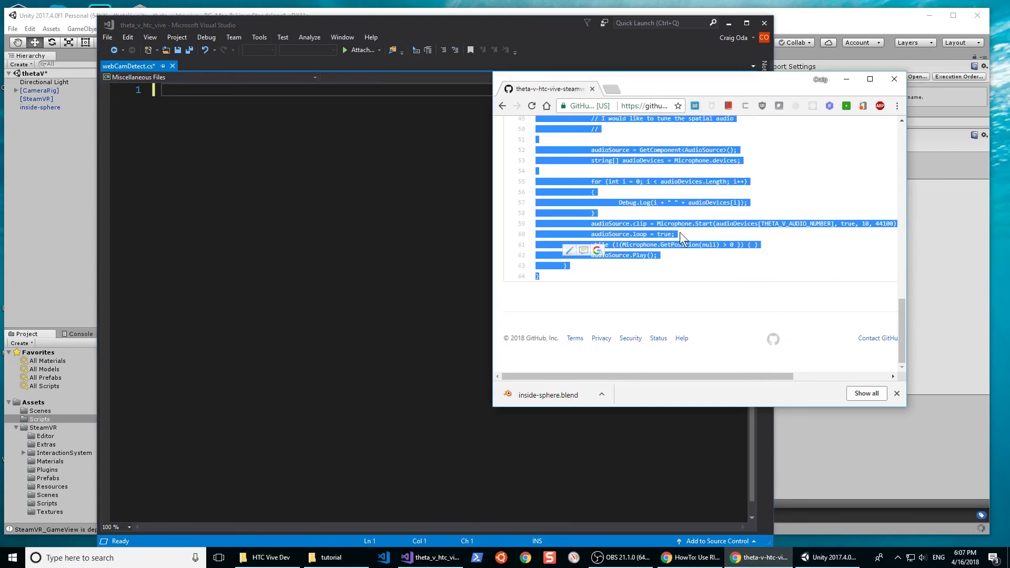
pyautogui.rightClick(560, 194)
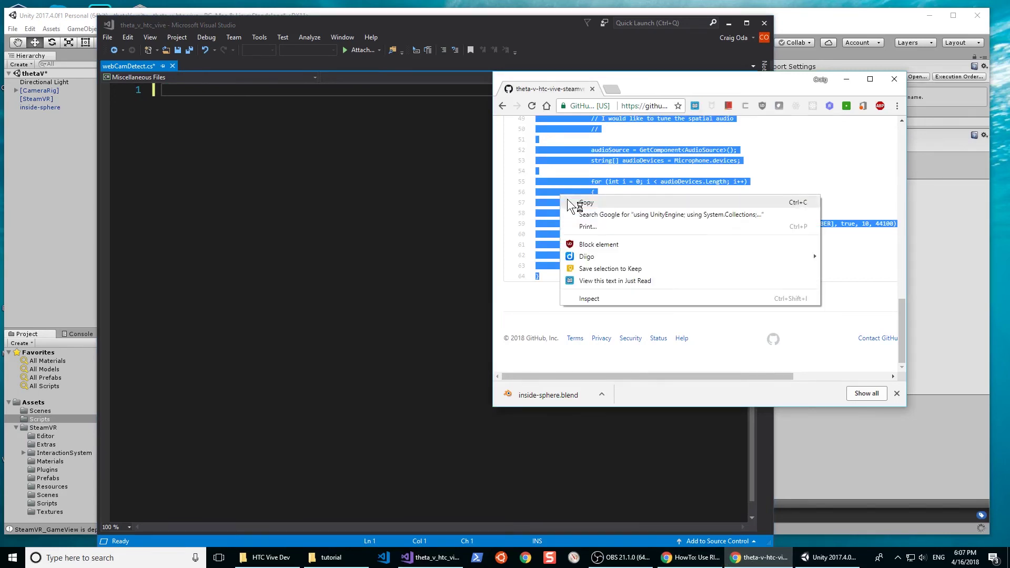
pyautogui.click(572, 204)
pyautogui.click(402, 230)
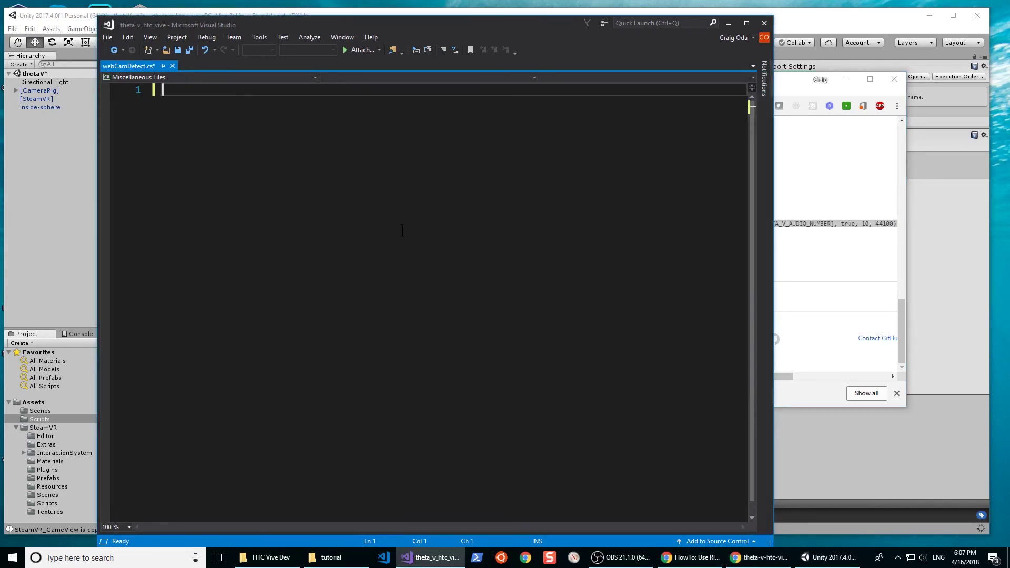
pyautogui.hotkey('ctrl', 'v')
pyautogui.scroll(3, 402, 231)
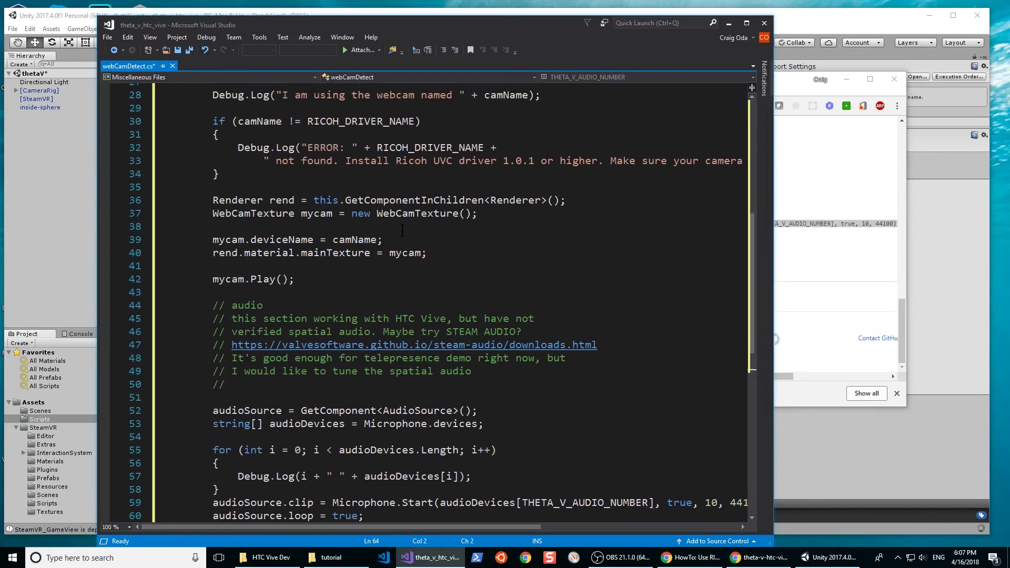
pyautogui.scroll(1, 402, 231)
pyautogui.scroll(-5, 402, 230)
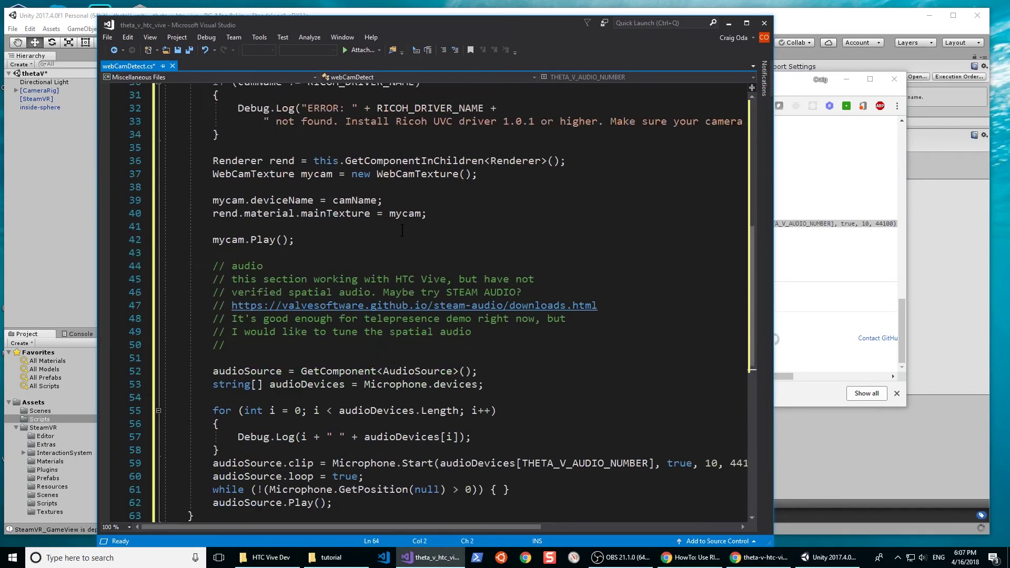
pyautogui.scroll(4, 402, 231)
pyautogui.scroll(8, 402, 230)
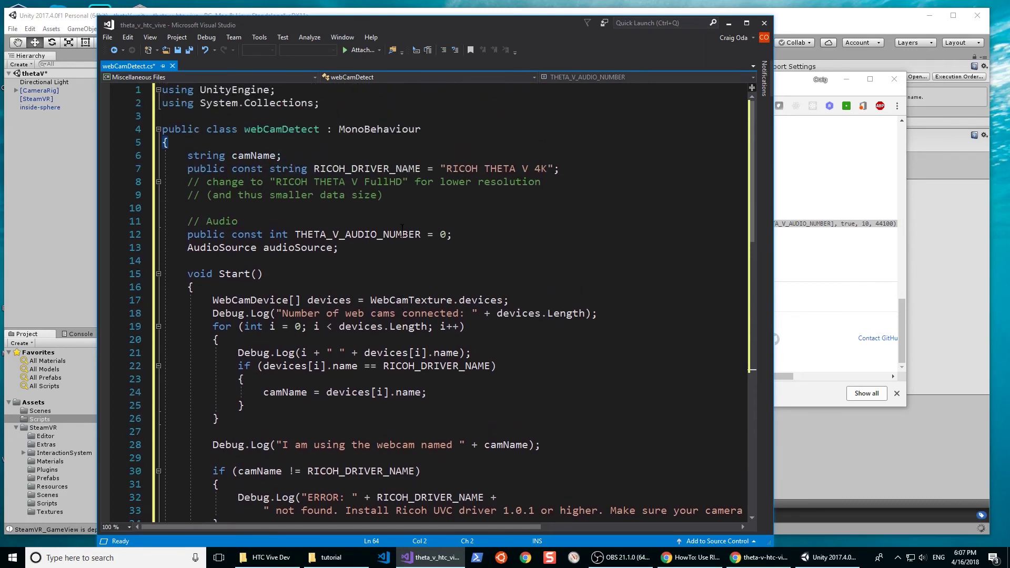
pyautogui.click(271, 129)
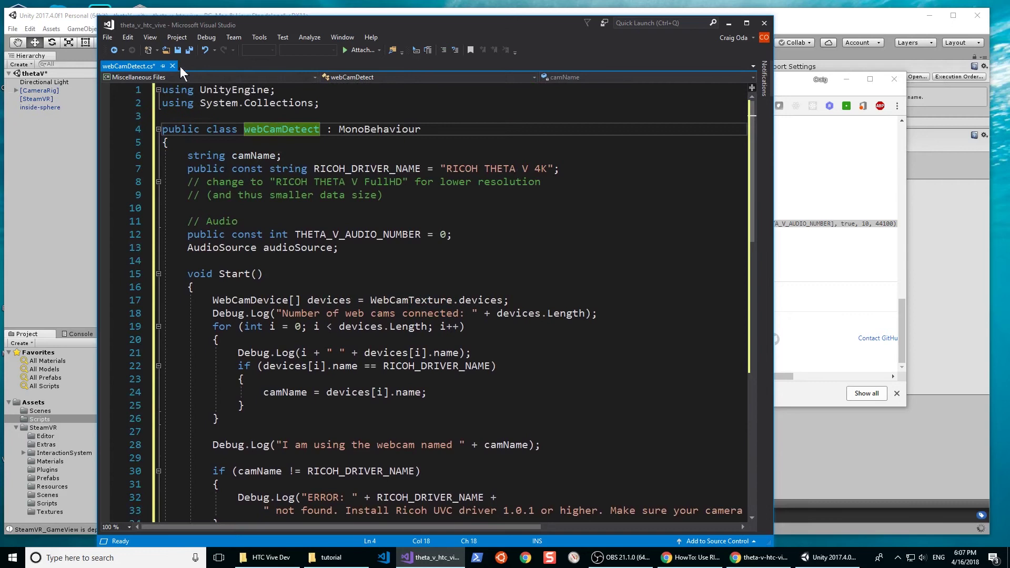
# Save webCamDetect.cs from the File menu and move Visual Studio aside
pyautogui.click(114, 40)
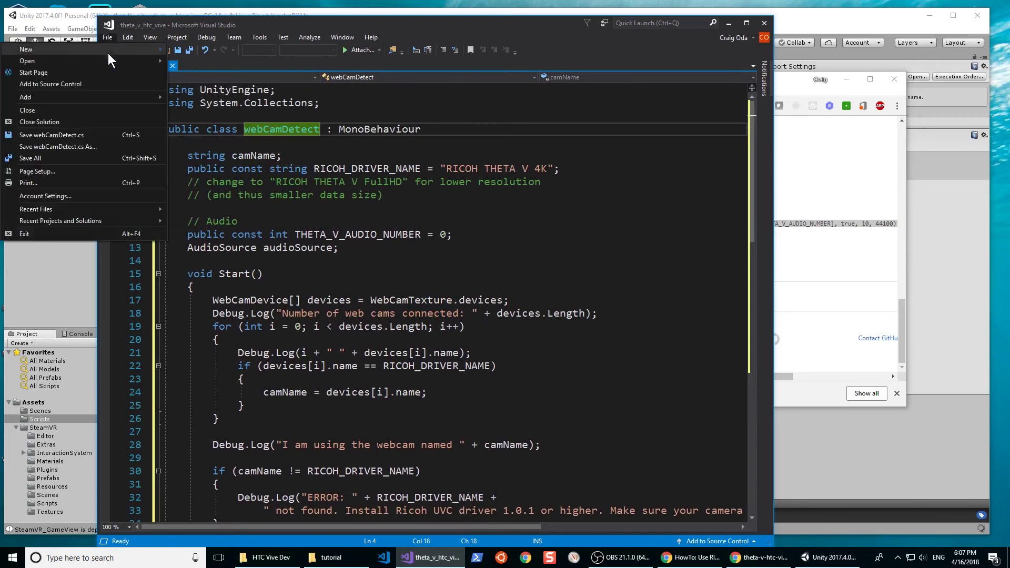
pyautogui.moveTo(102, 98)
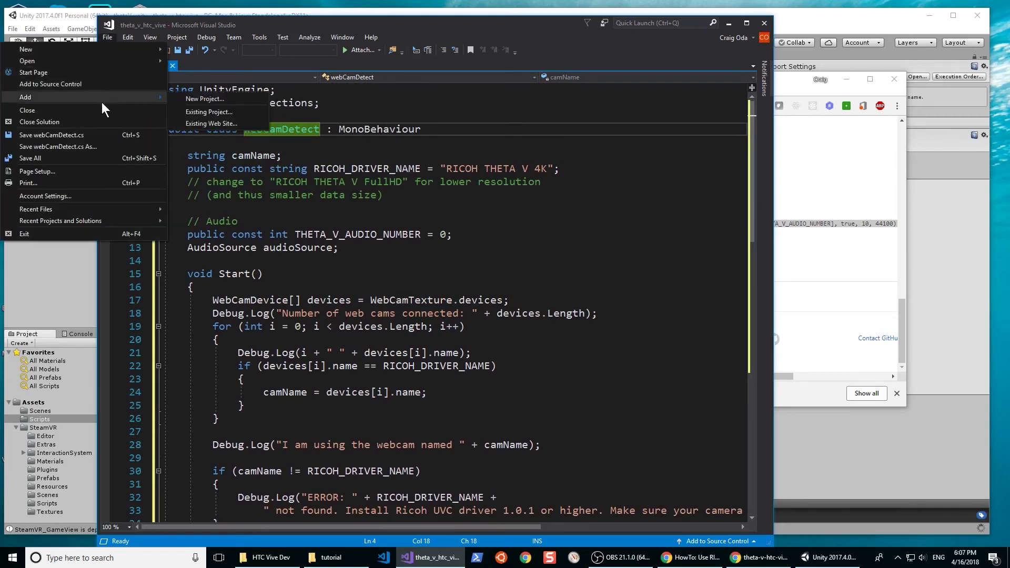
pyautogui.click(99, 136)
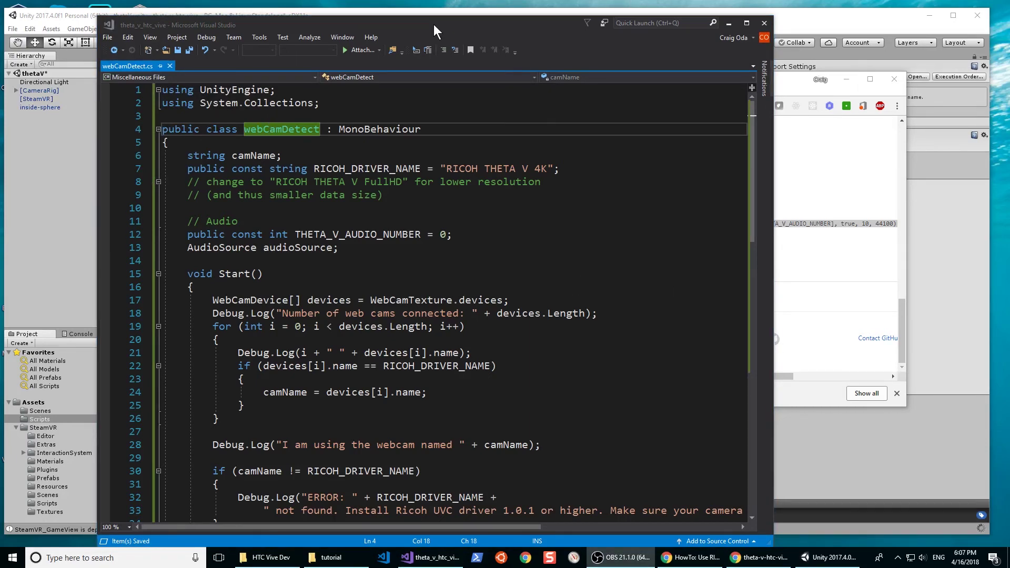
pyautogui.moveTo(433, 24); pyautogui.dragTo(1009, 121)
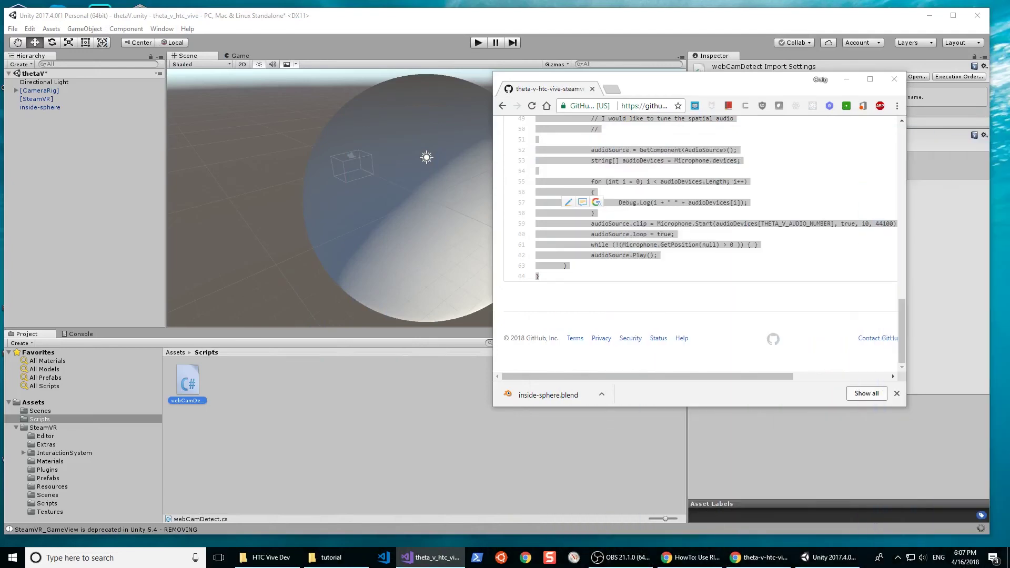
# Select inside-sphere in the Hierarchy and drop webCamDetect onto its Inspector
pyautogui.click(909, 88)
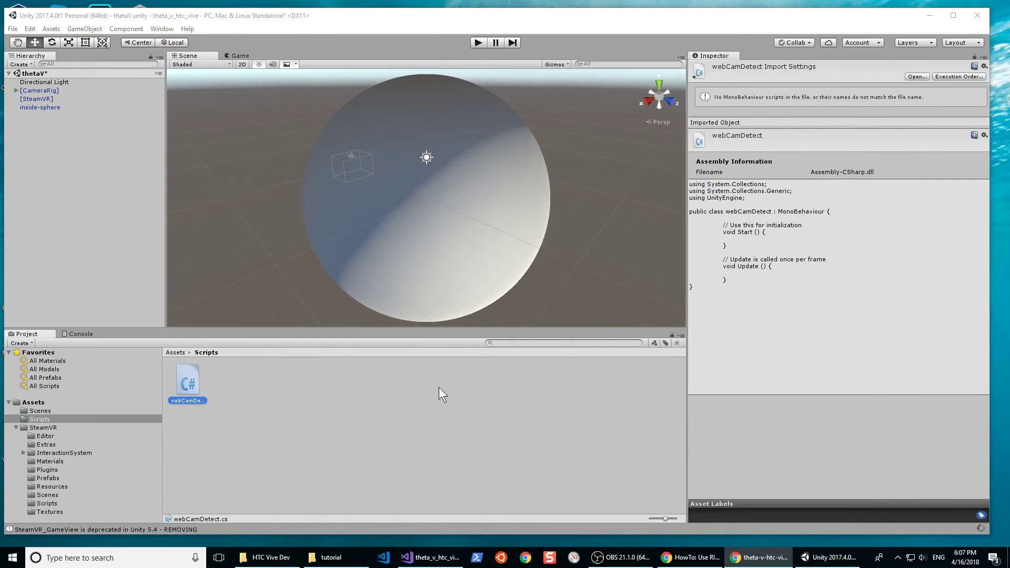
pyautogui.click(84, 108)
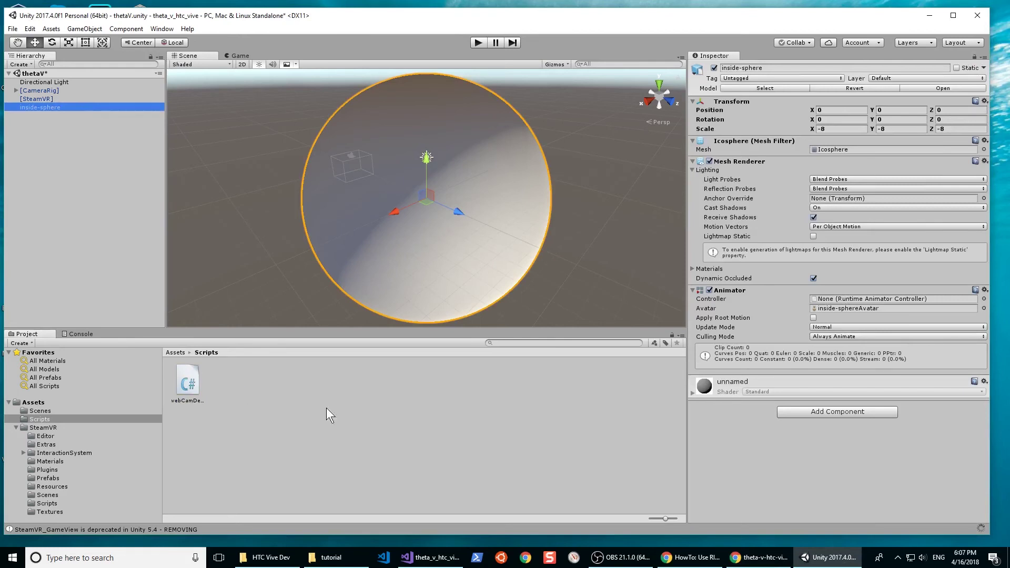
pyautogui.click(724, 407)
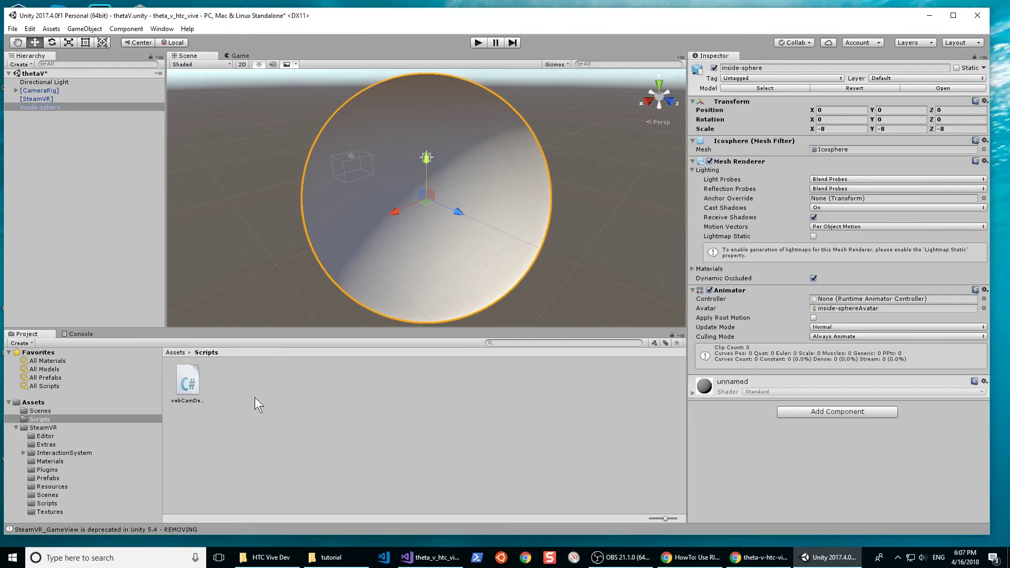
pyautogui.moveTo(194, 385); pyautogui.dragTo(768, 379)
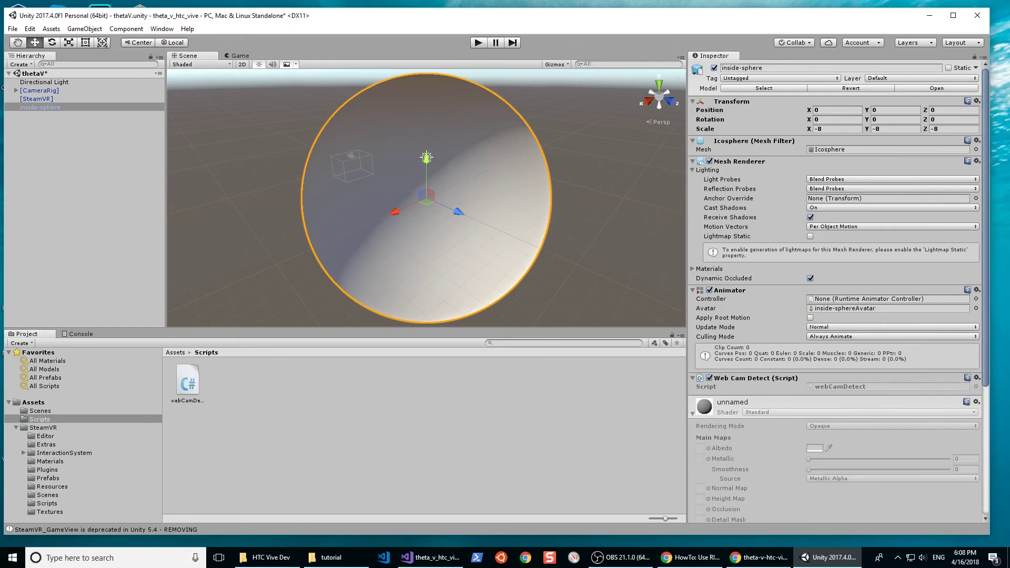
# Move the SteamVR status window aside and start the scene in Play mode
pyautogui.hotkey('alt', 'Tab')
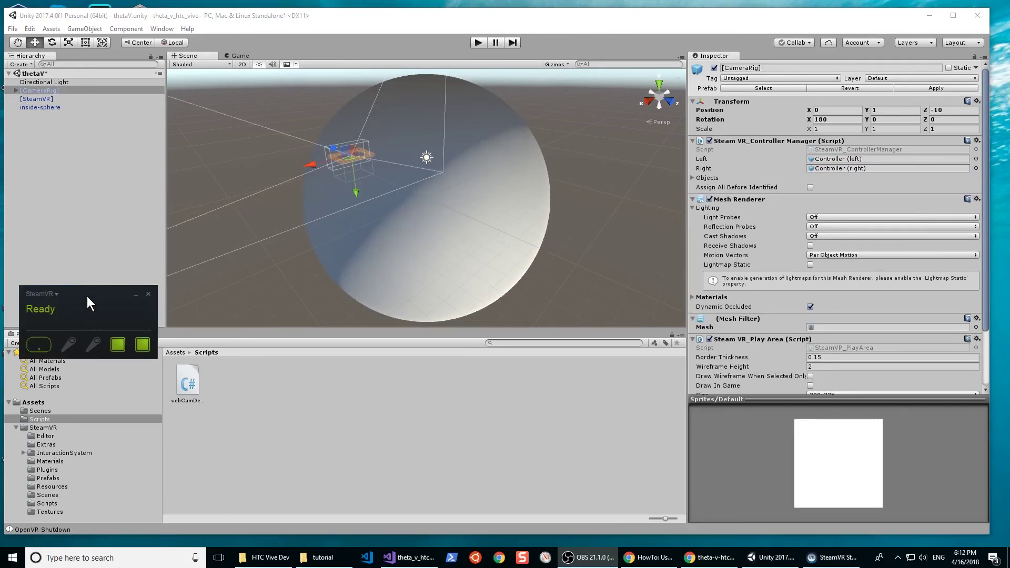
pyautogui.moveTo(80, 292); pyautogui.dragTo(532, 393)
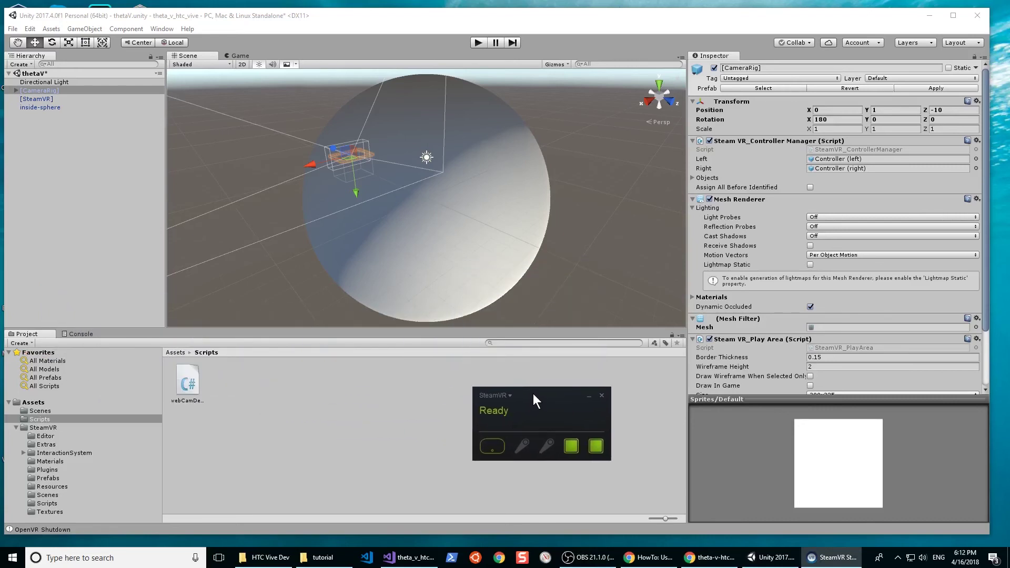
pyautogui.click(476, 40)
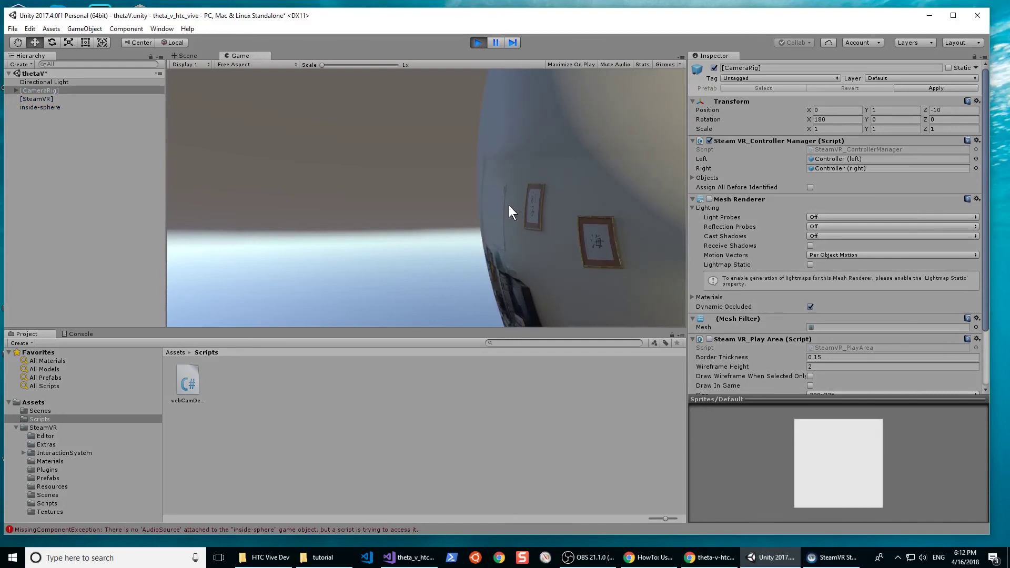
# Set the CameraRig's Position Y and Z to 0
pyautogui.click(883, 110)
pyautogui.write('0')
pyautogui.click(938, 109)
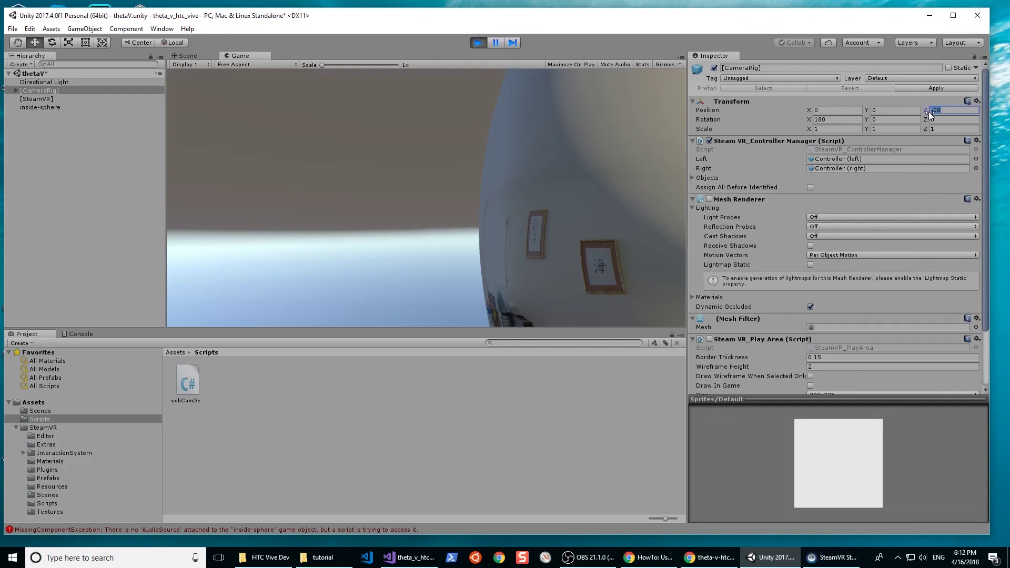
pyautogui.write('0')
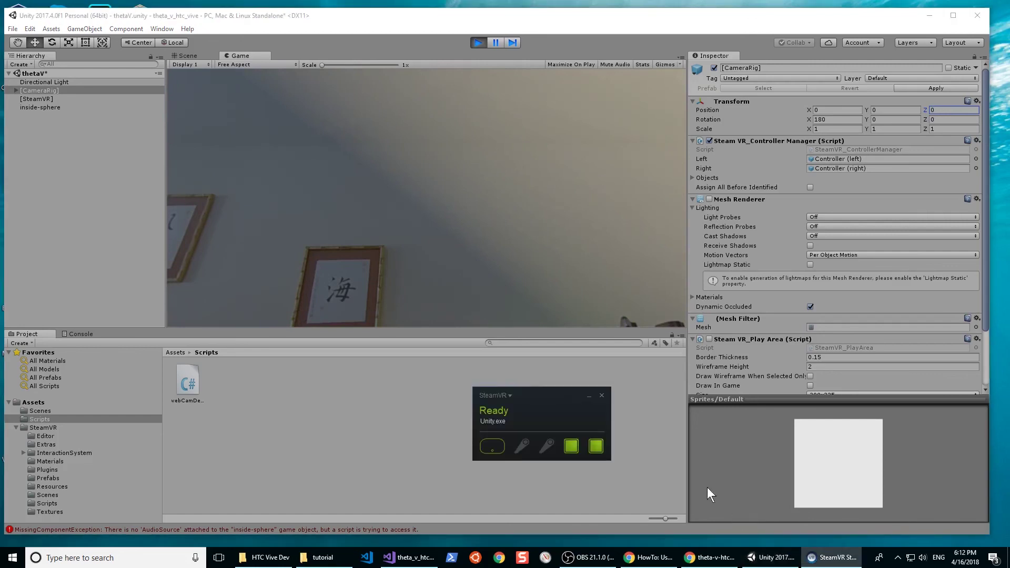
pyautogui.moveTo(524, 436)
# Open SteamVR's Display Mirror, reposition the Headset Mirror window, and review its eye-view options
pyautogui.click(504, 393)
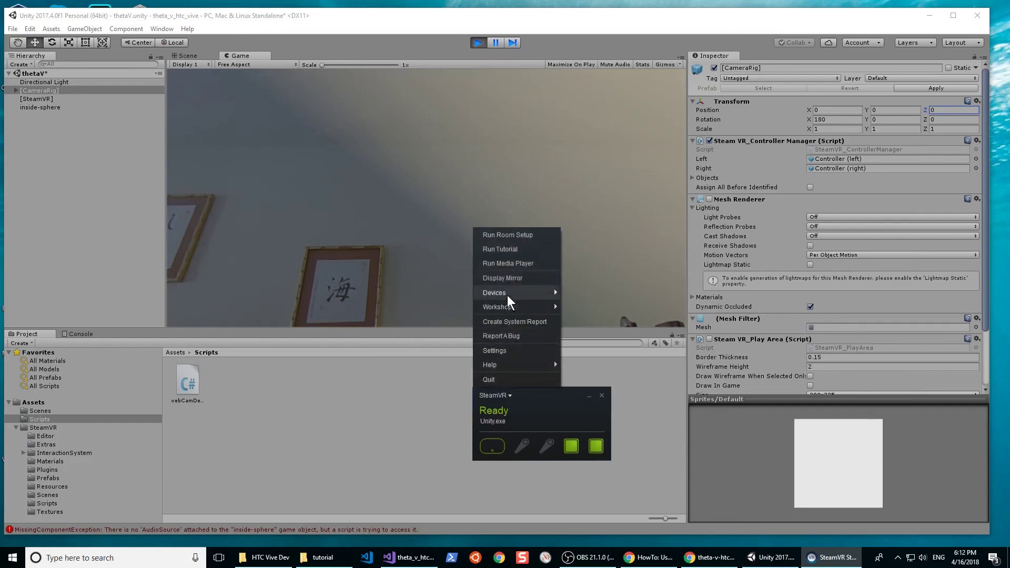
pyautogui.click(510, 278)
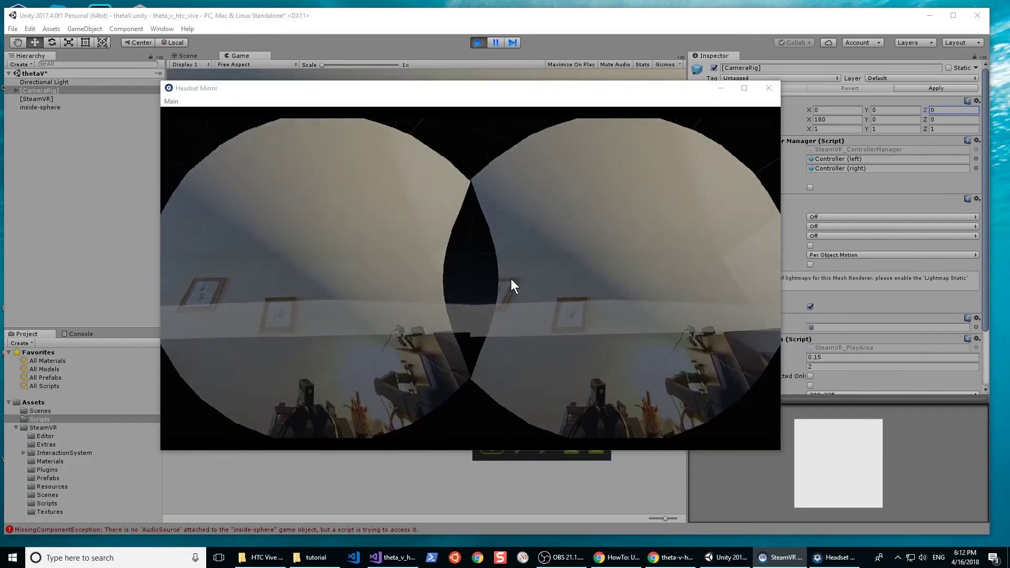
pyautogui.moveTo(449, 87); pyautogui.dragTo(496, 42)
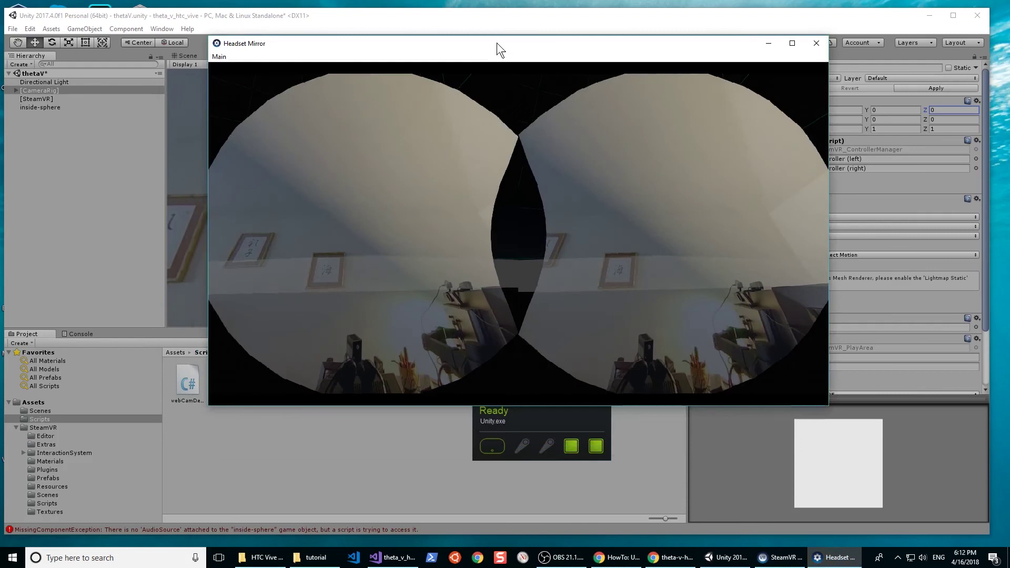
pyautogui.click(219, 58)
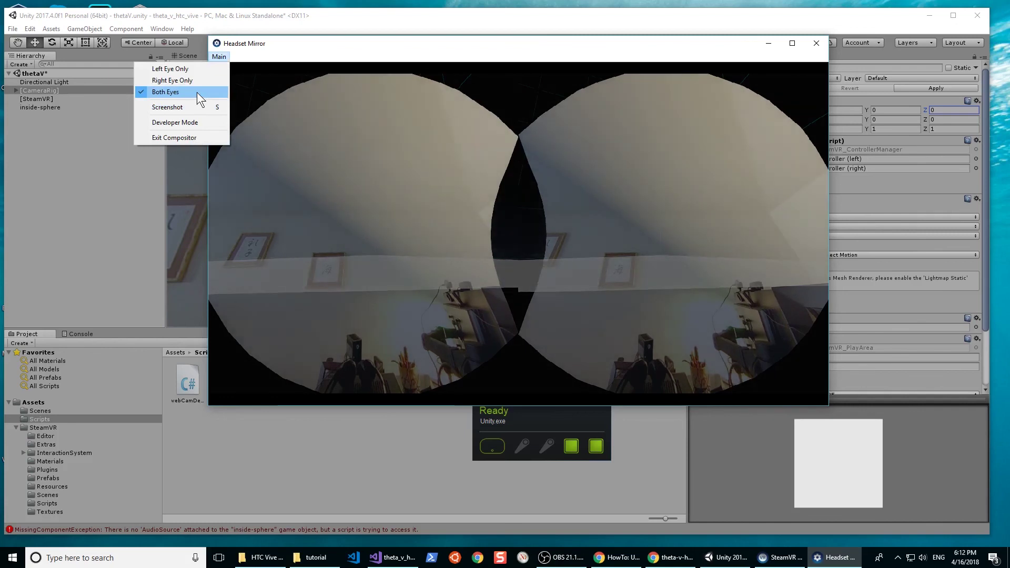
pyautogui.click(301, 43)
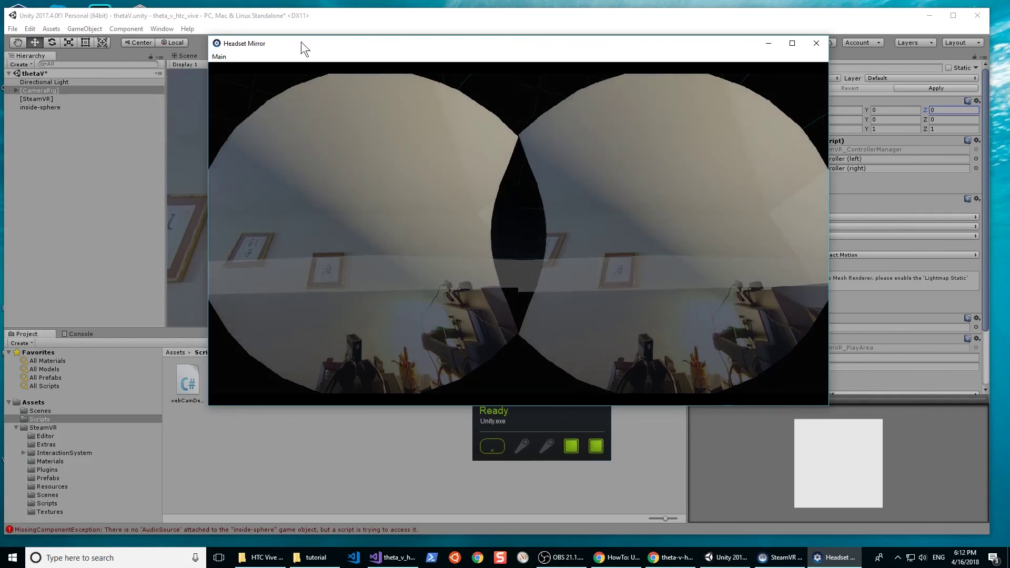